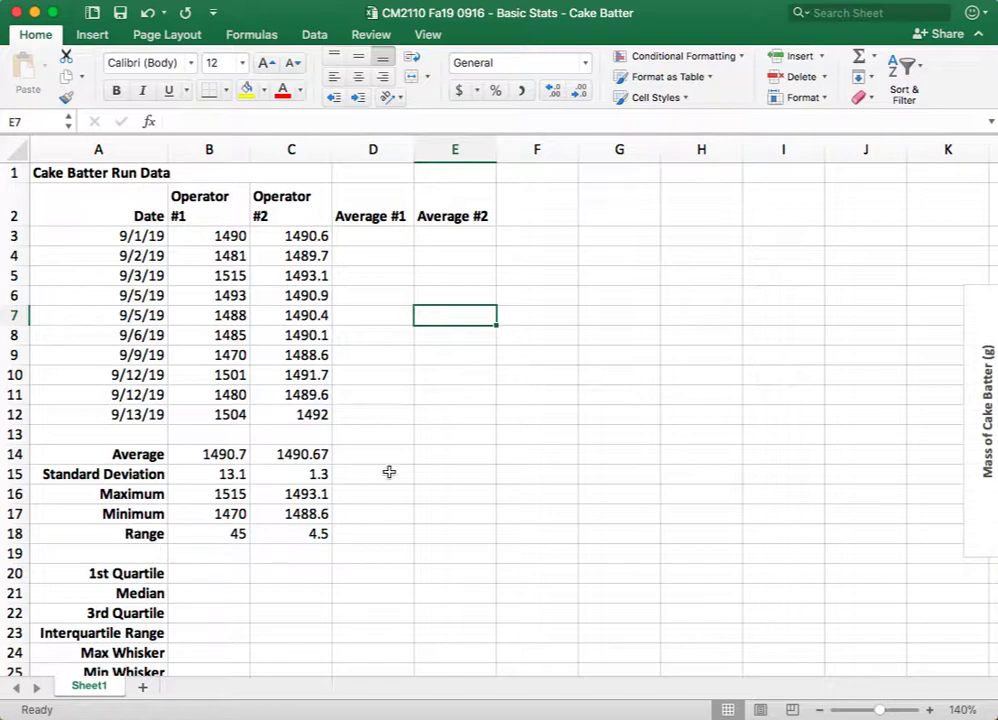
Insert a marker-only scatter chart of the Date and Operator #1 data in A2:B12 and place it beside the table.
scroll(389, 471, "right", 5)
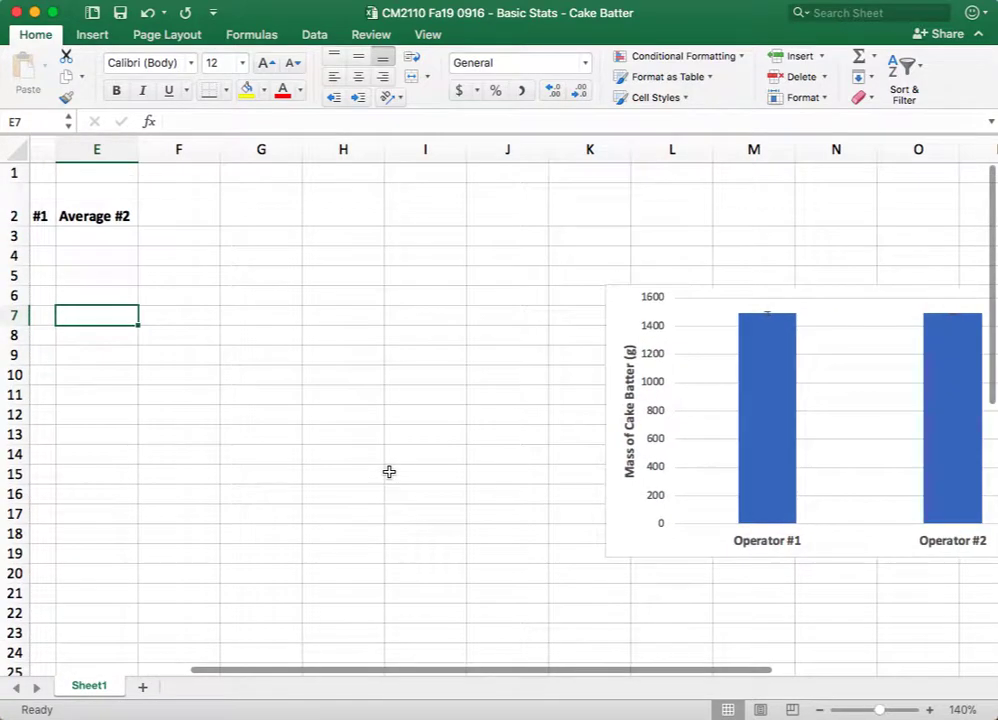
scroll(389, 471, "left", 5)
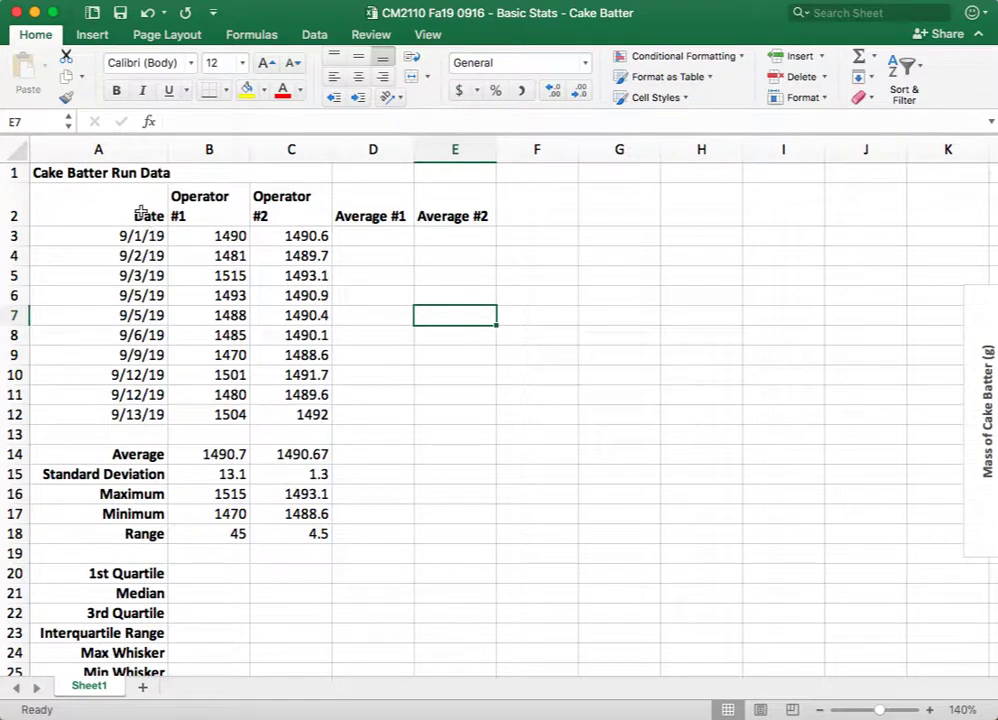
left_click_drag(138, 210, 232, 414)
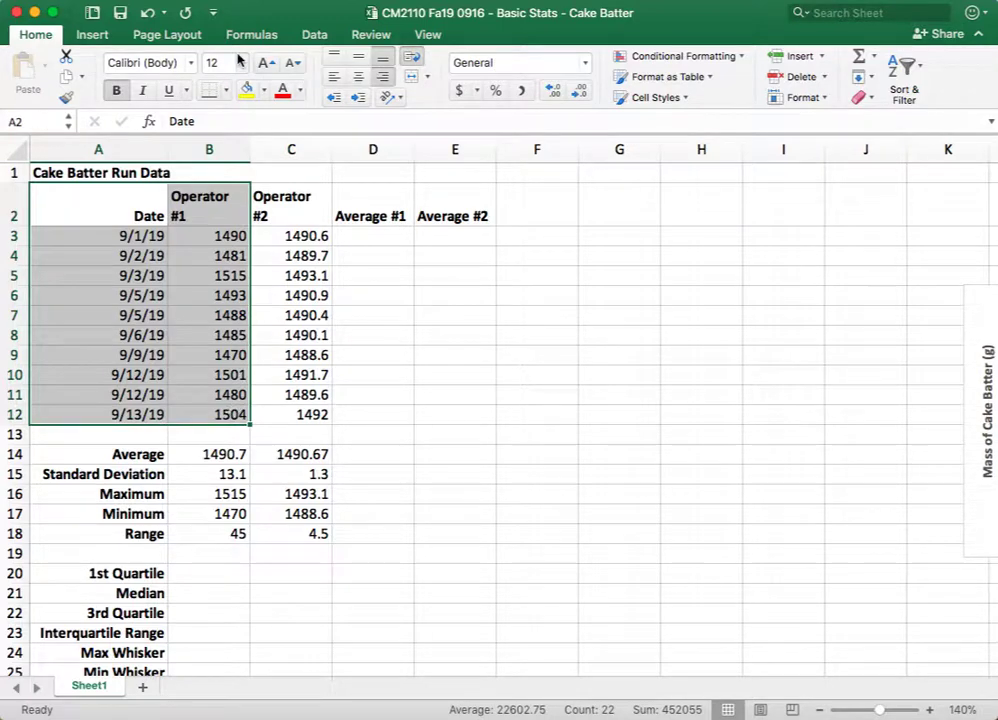
left_click(100, 38)
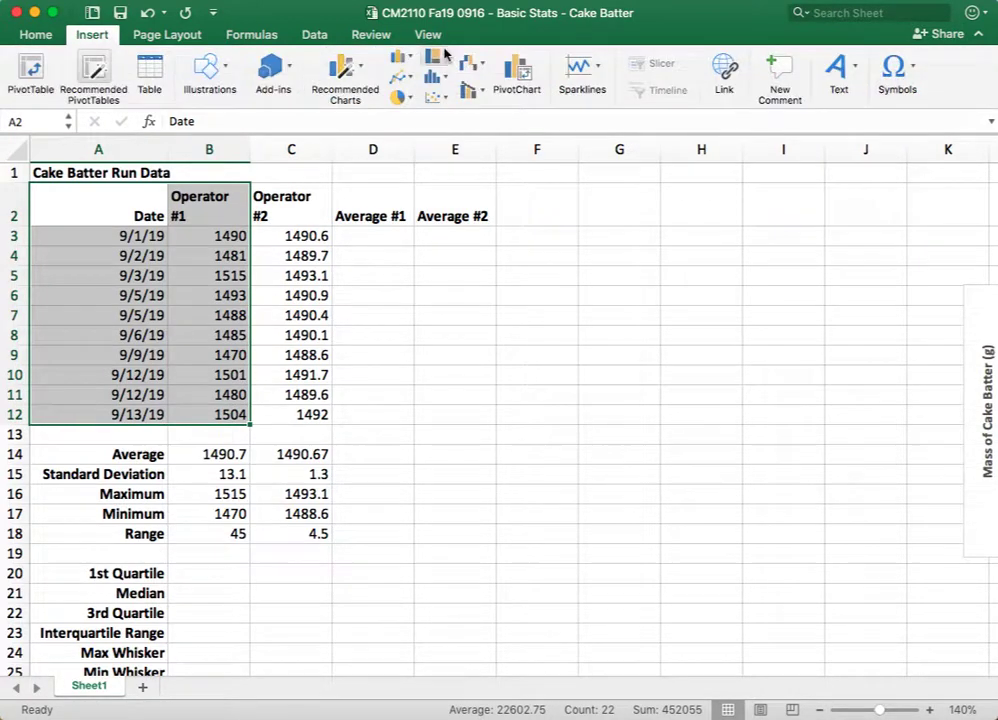
left_click(436, 98)
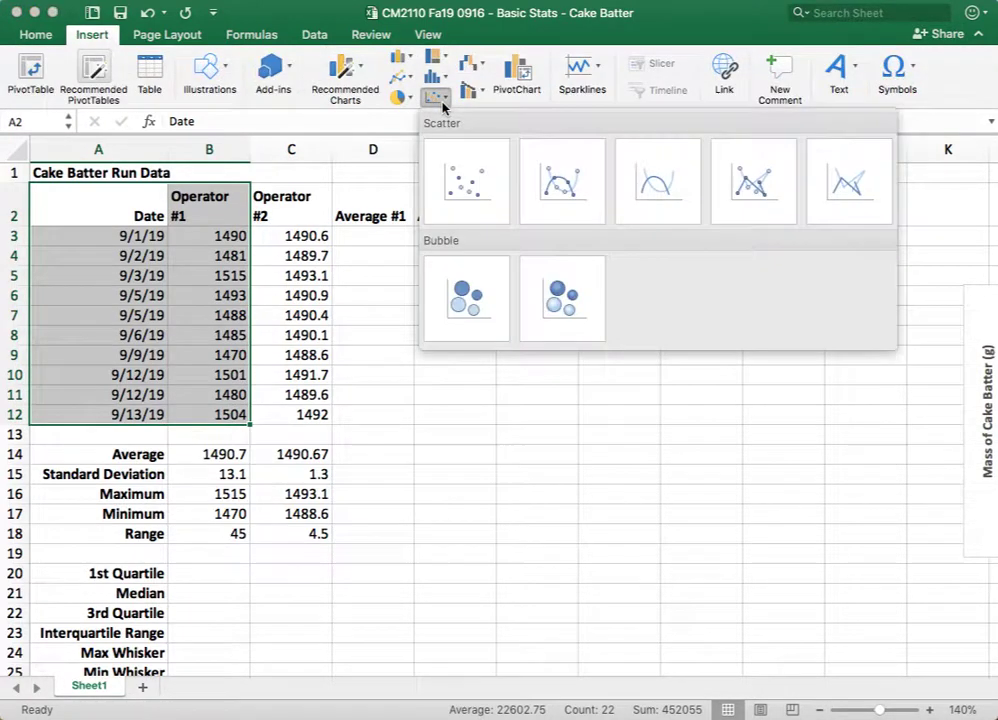
left_click(471, 181)
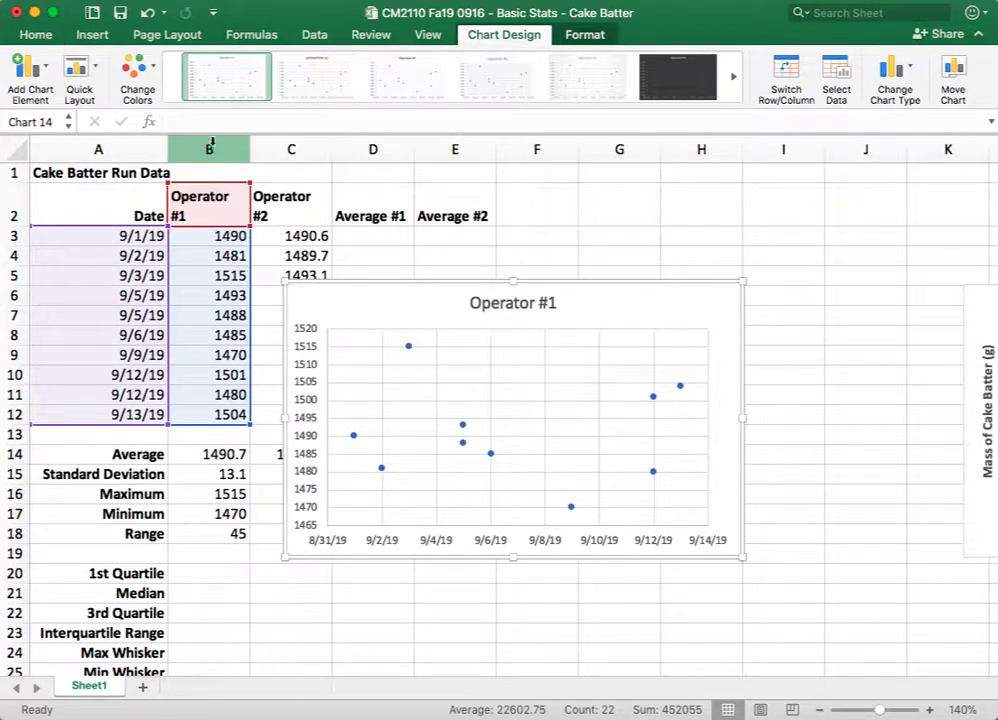
left_click_drag(470, 285, 686, 163)
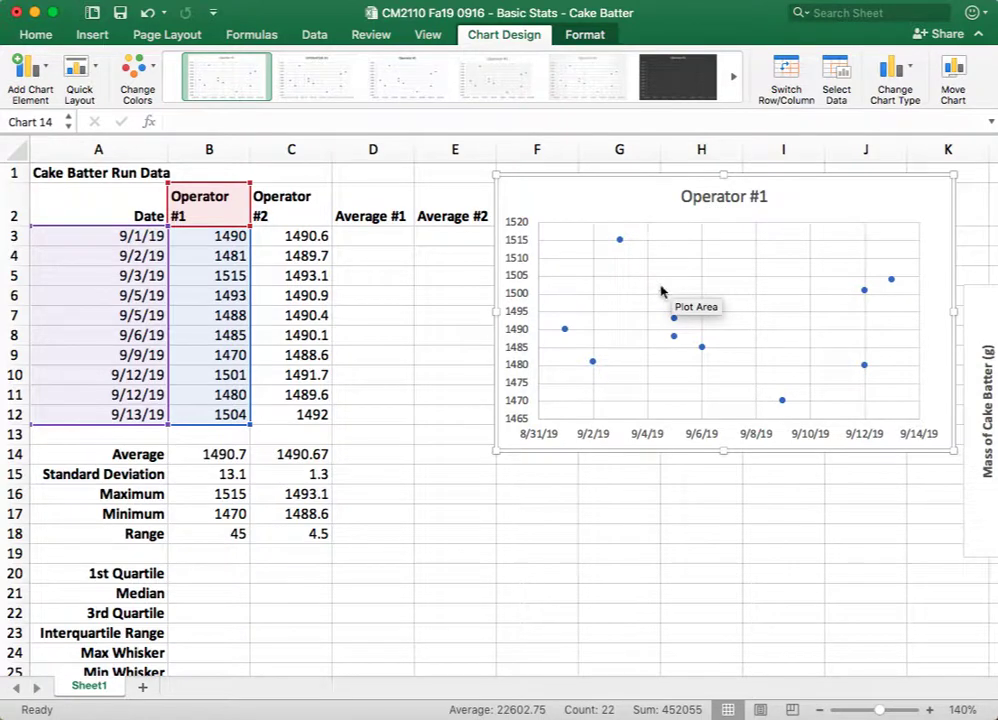
Duplicate the Operator #1 data series within the scatter chart.
mouse_move(596, 366)
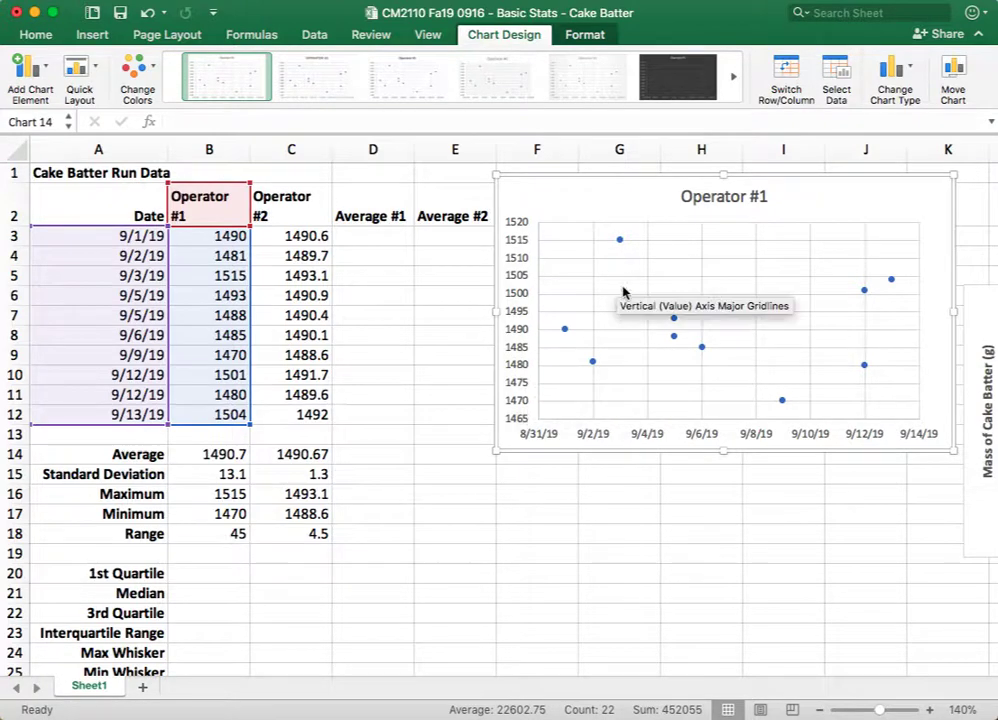
left_click(565, 329)
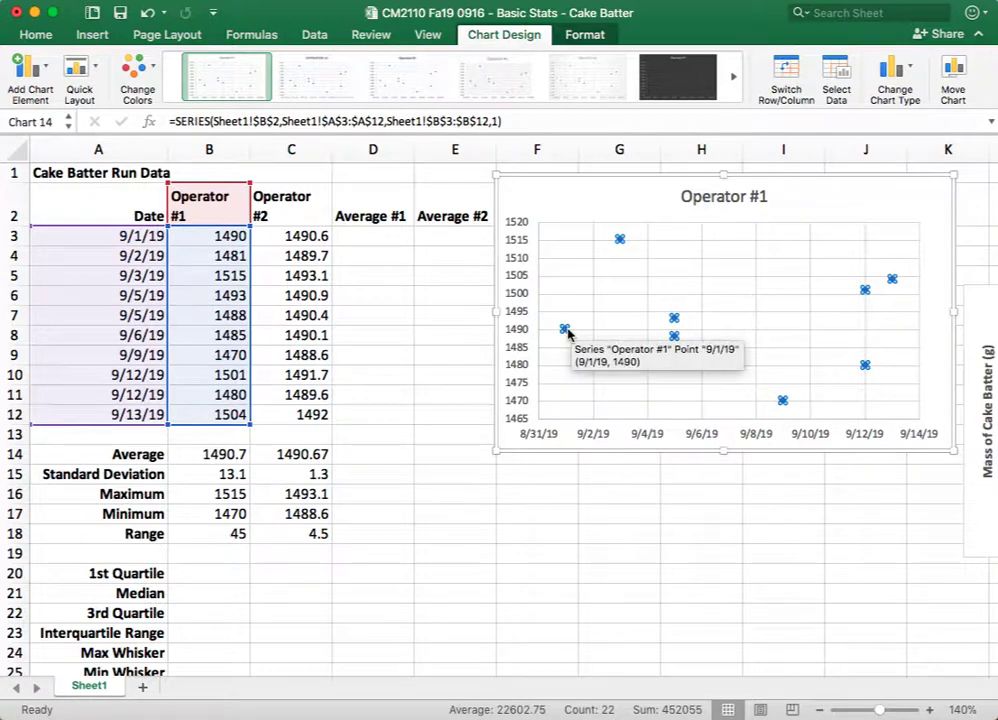
right_click(567, 331)
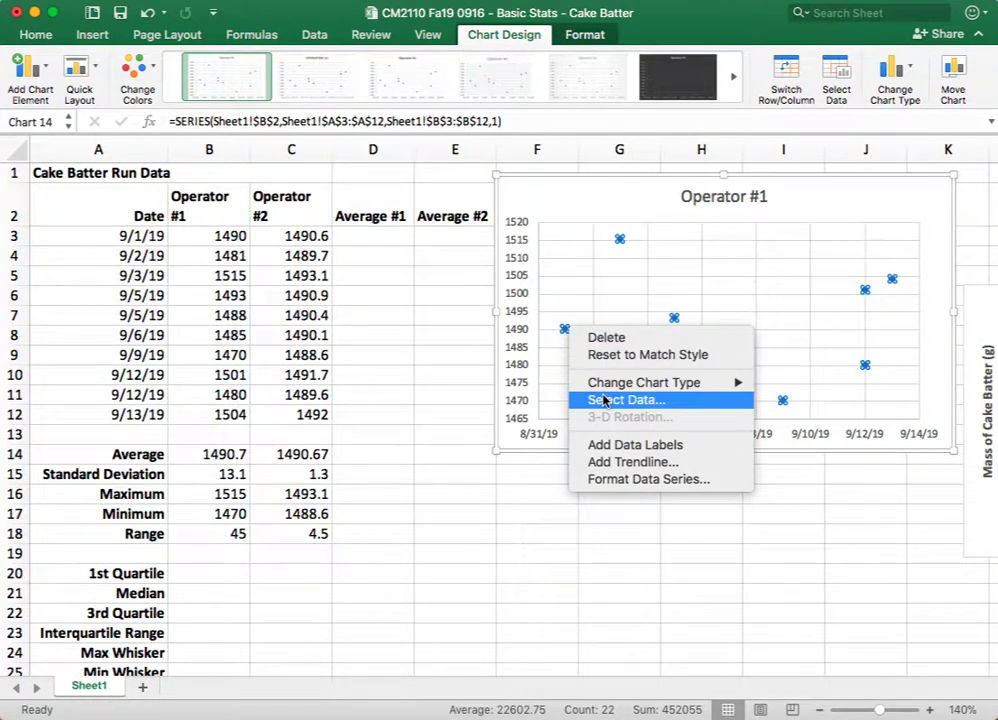
left_click(569, 331)
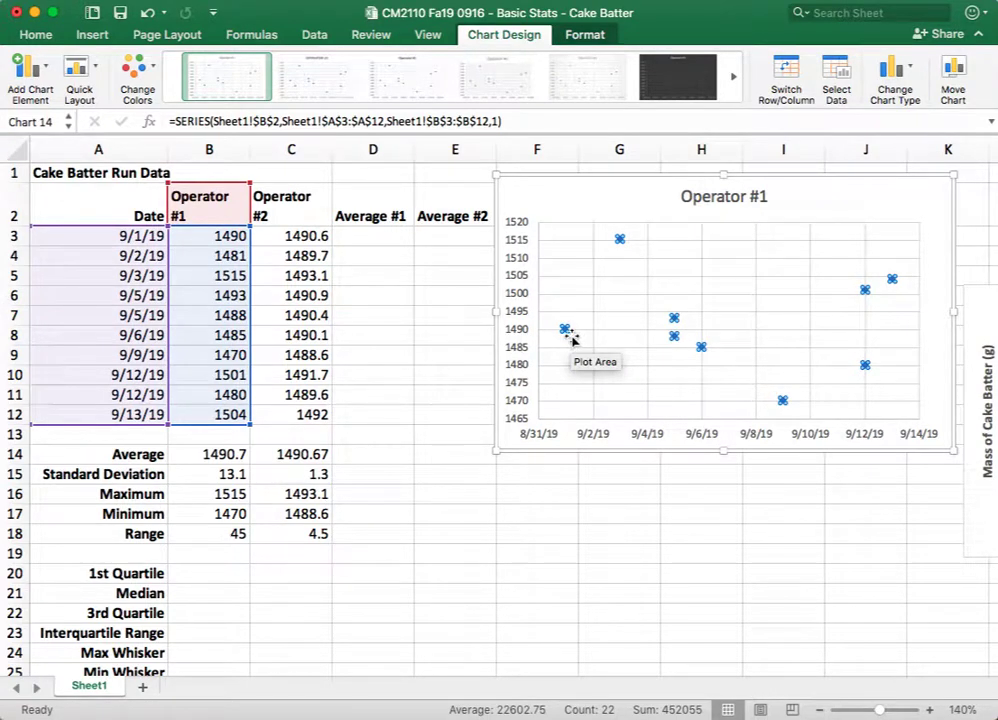
key("cmd+v")
left_click(564, 331)
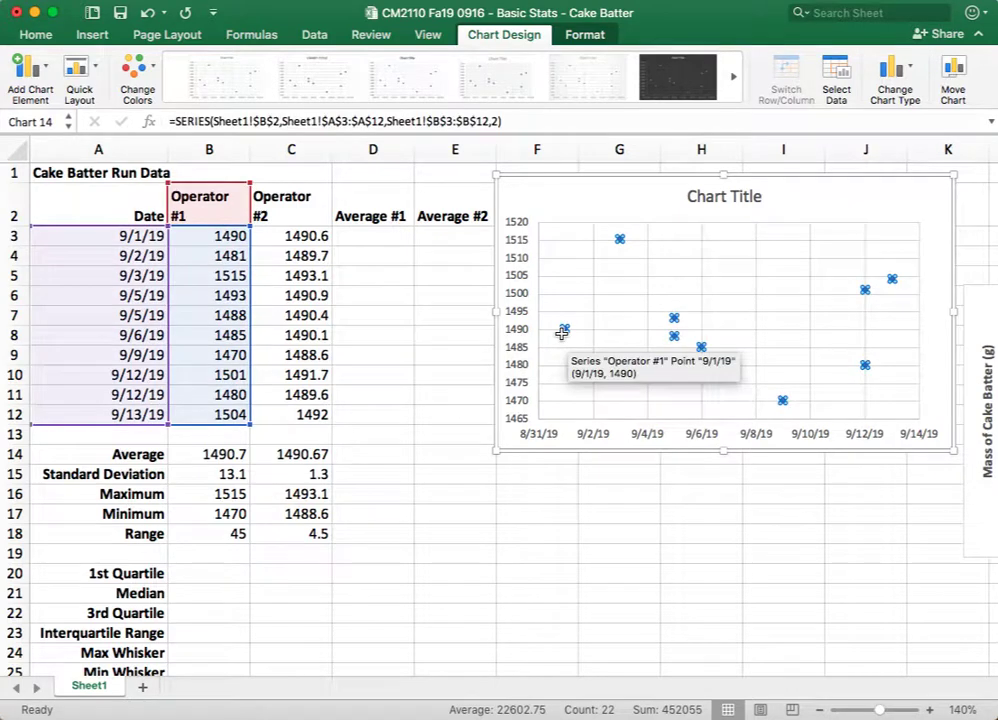
Reassign one of the two duplicate series to the Average #1 column, with values D3:D12 and name D2.
left_click(561, 332)
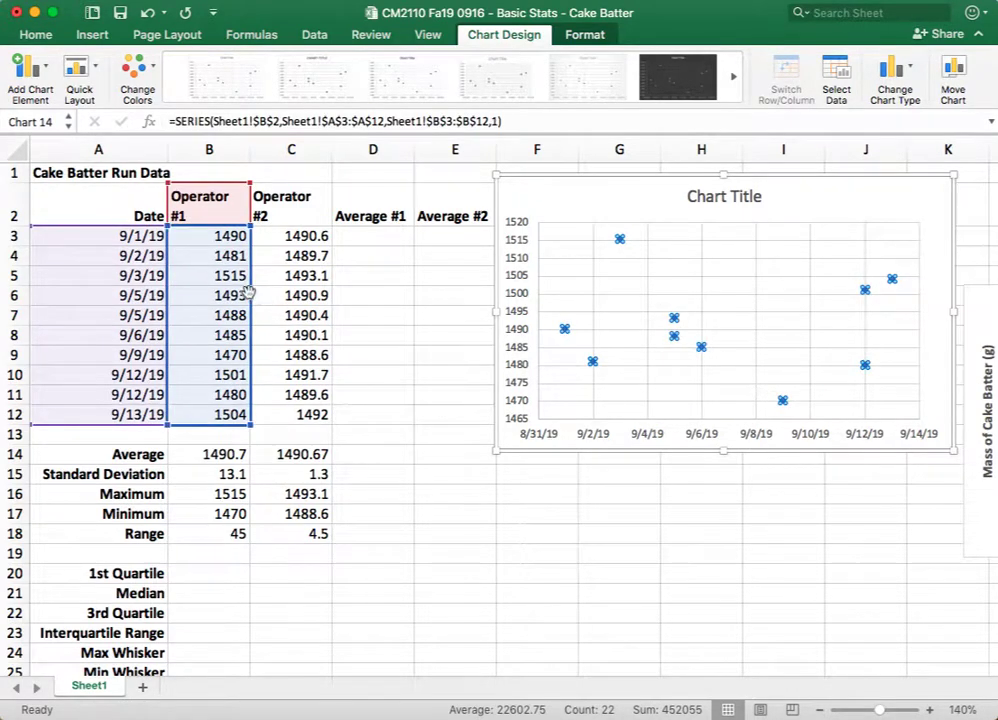
left_click_drag(247, 290, 388, 300)
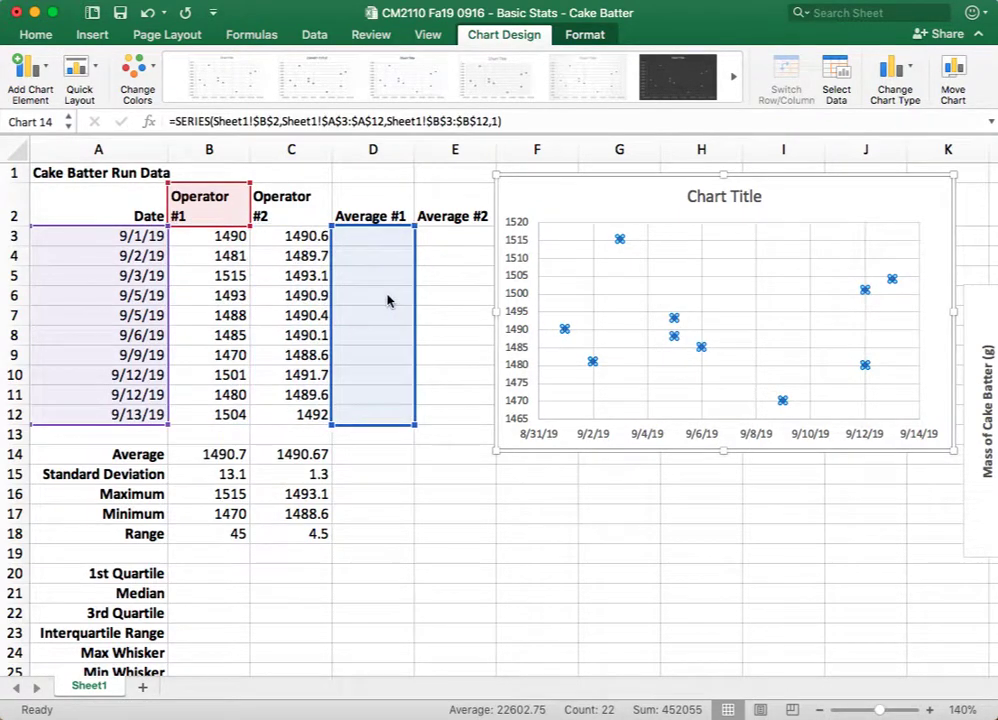
left_click_drag(210, 186, 380, 205)
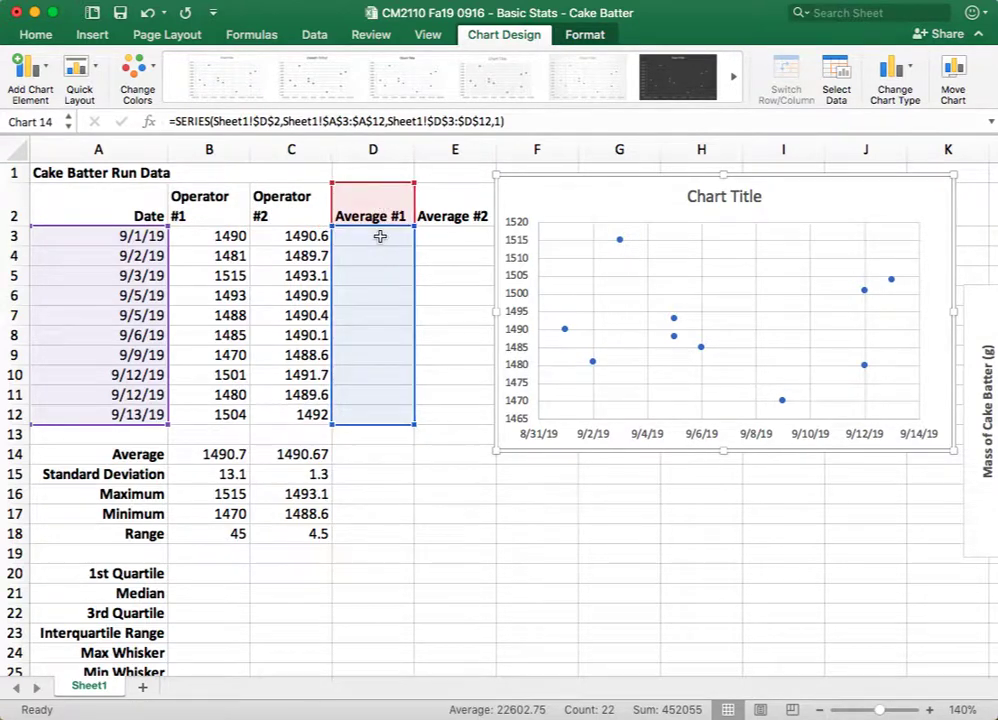
left_click(472, 318)
Begin a formula in D3 under Average #1 that references Operator #1's average in B14.
left_click(384, 240)
left_click(232, 454)
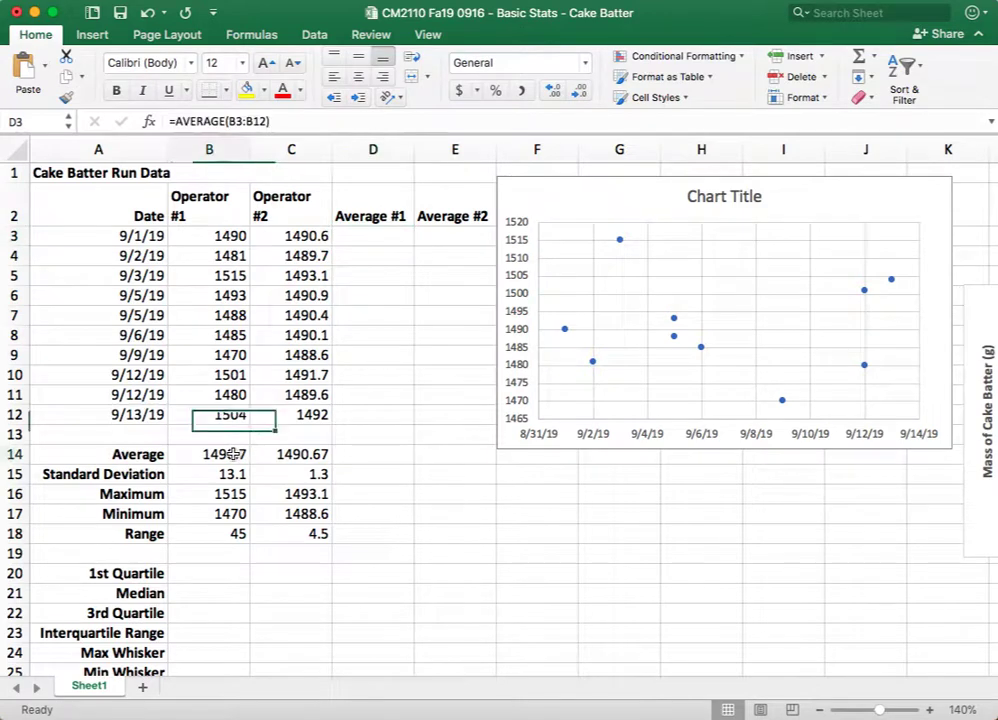
left_click(383, 241)
type("=")
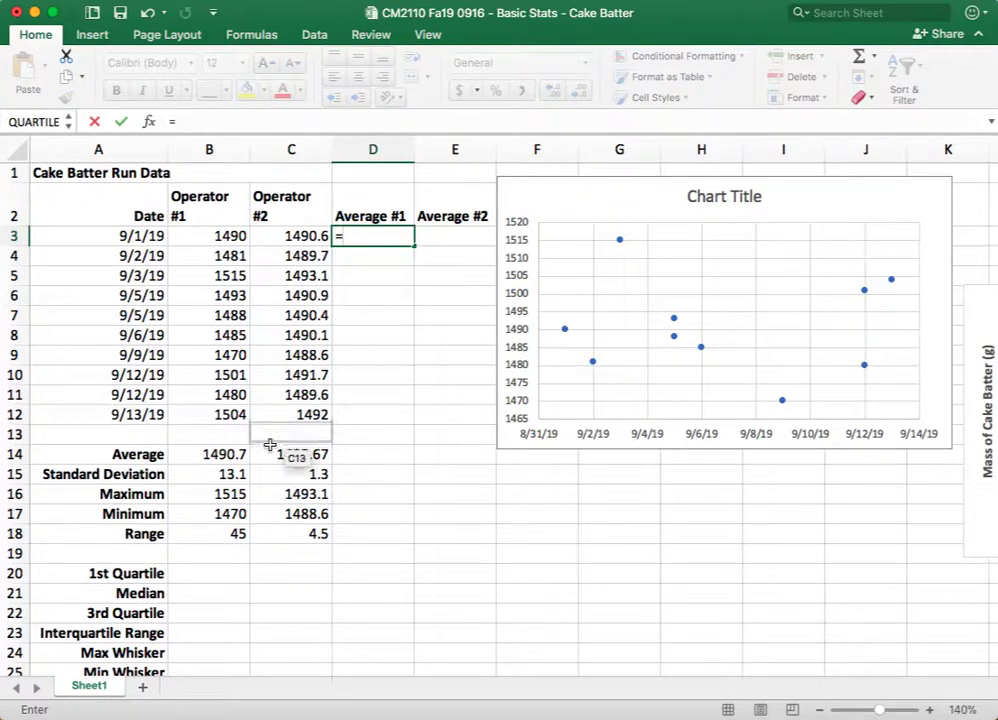
left_click(233, 456)
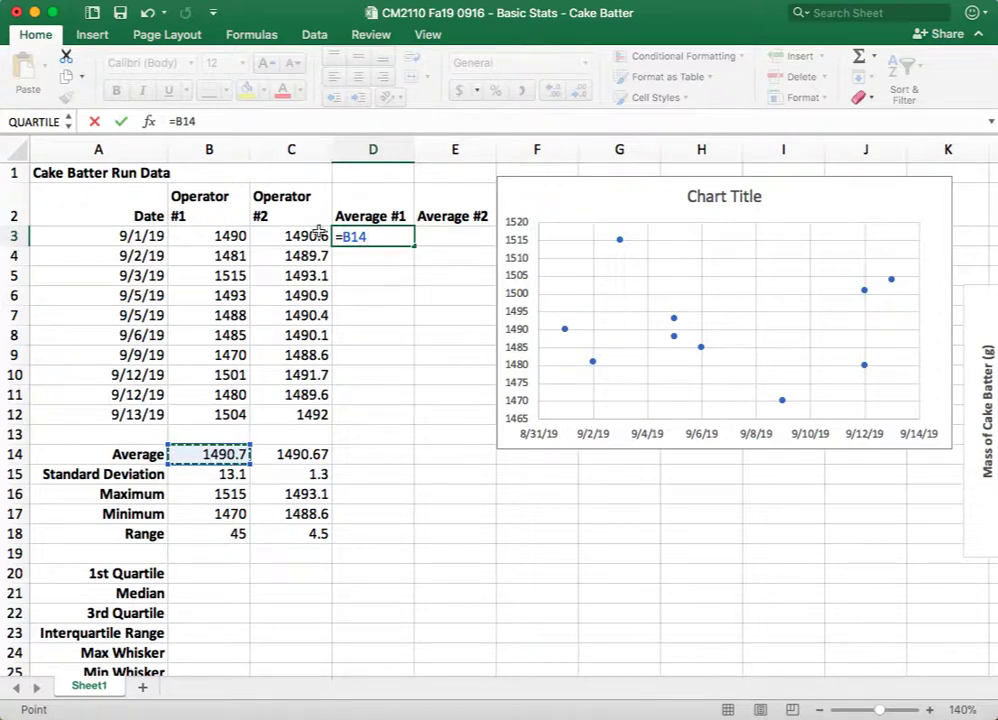
Lock only the row of the D3 formula's reference so it reads =B$14, and commit it.
left_click(351, 237)
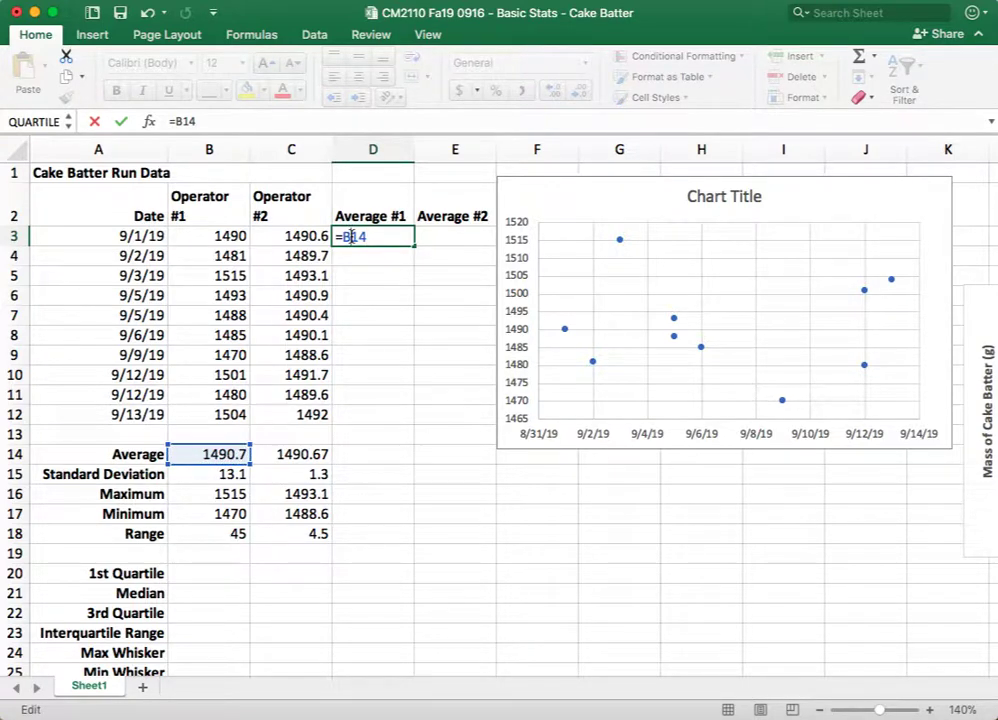
key("F4")
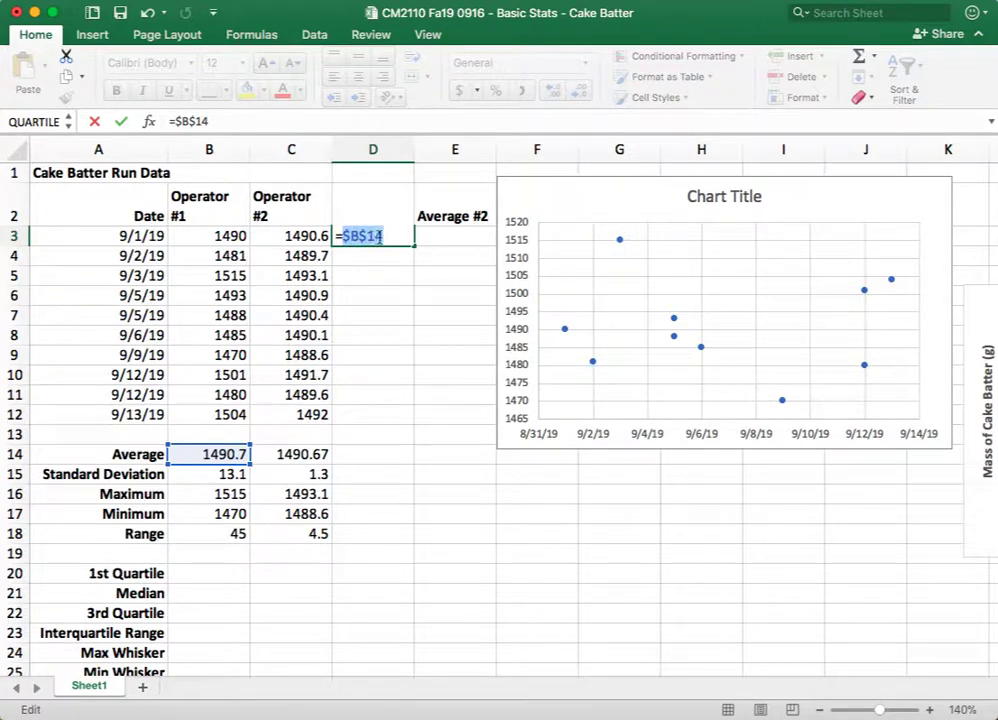
key("F4")
key("F4")
key("F4")
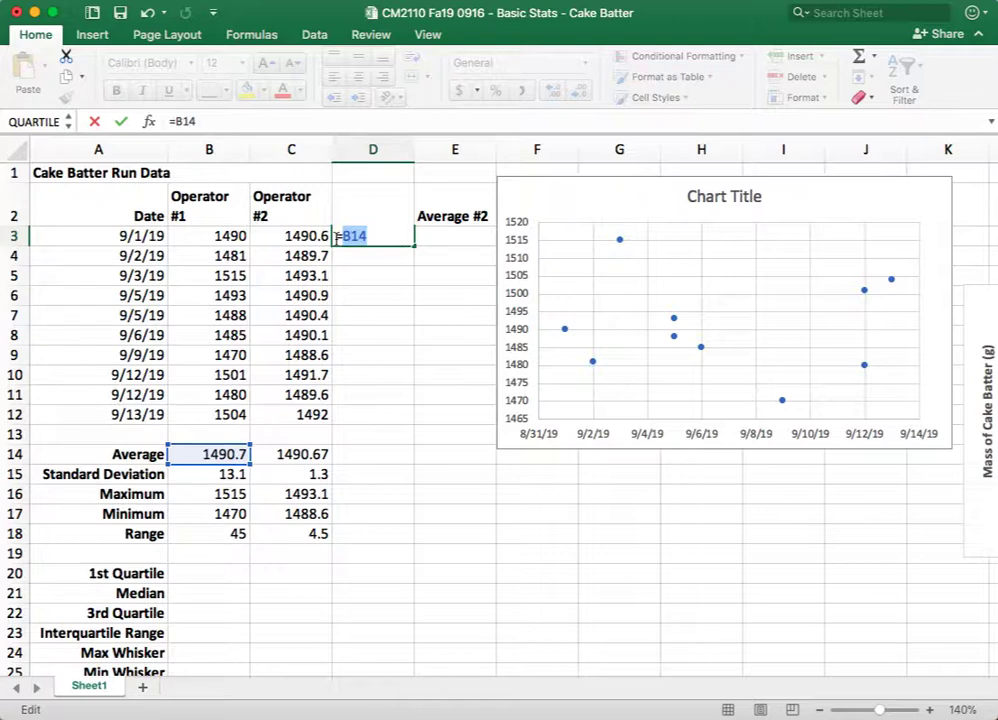
key("F4")
key("F4")
key("Return")
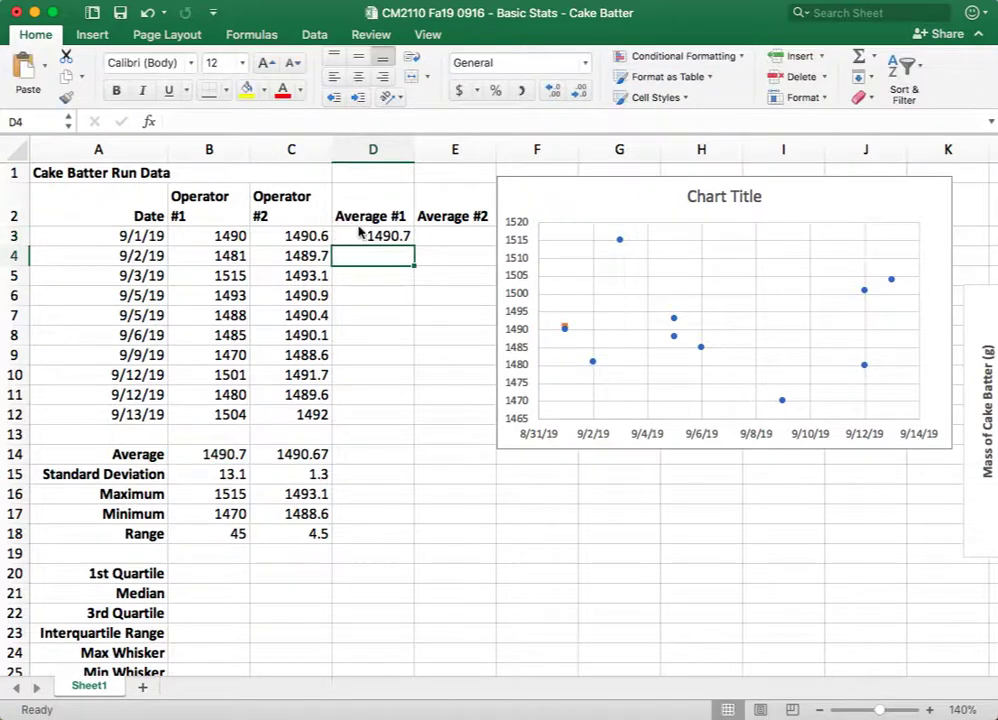
Fill the D3 formula down through D12 in the Average #1 column.
left_click(366, 233)
left_click_drag(414, 244, 410, 426)
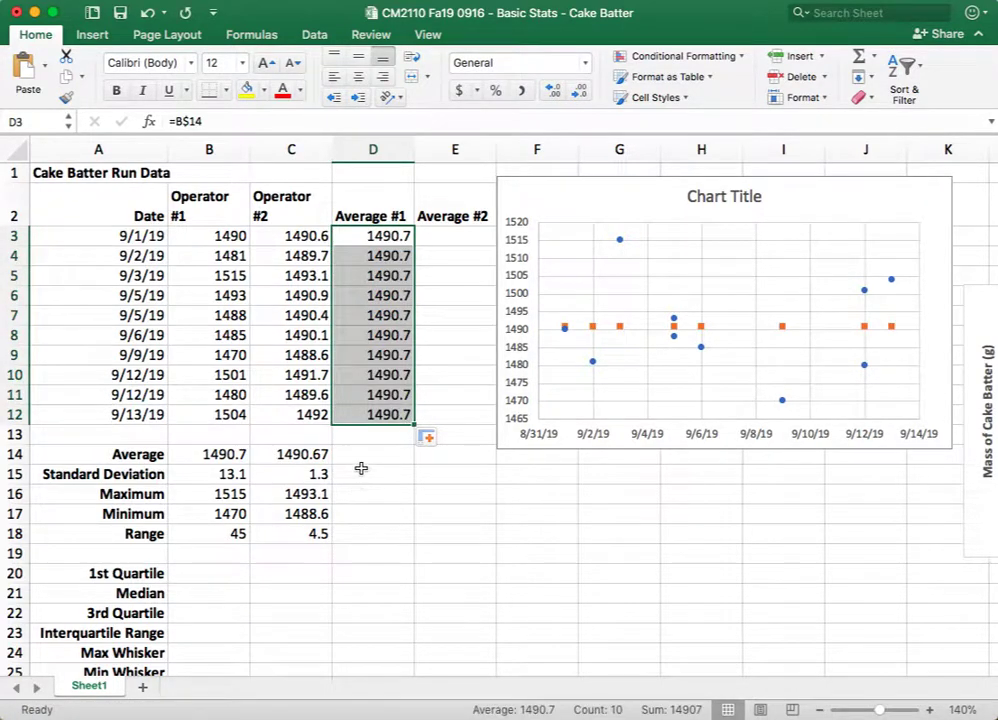
left_click(396, 414)
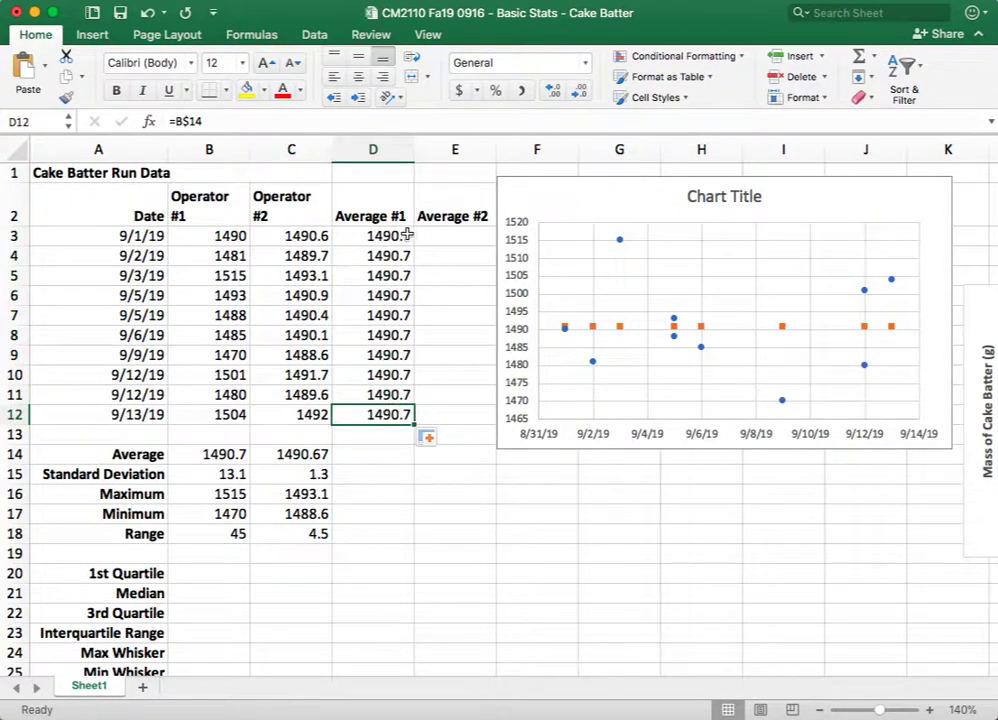
Fill the Average #1 formulas across into E3:E12 under Average #2, and check the reference used in E3.
left_click(404, 234)
left_click_drag(413, 246, 475, 424)
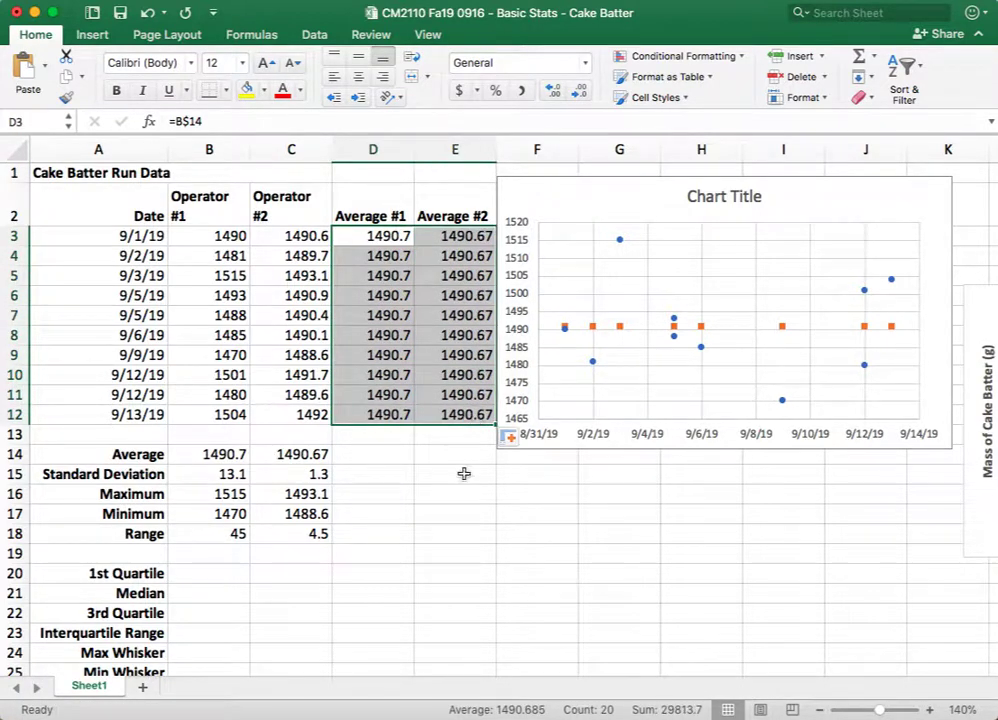
left_click(449, 236)
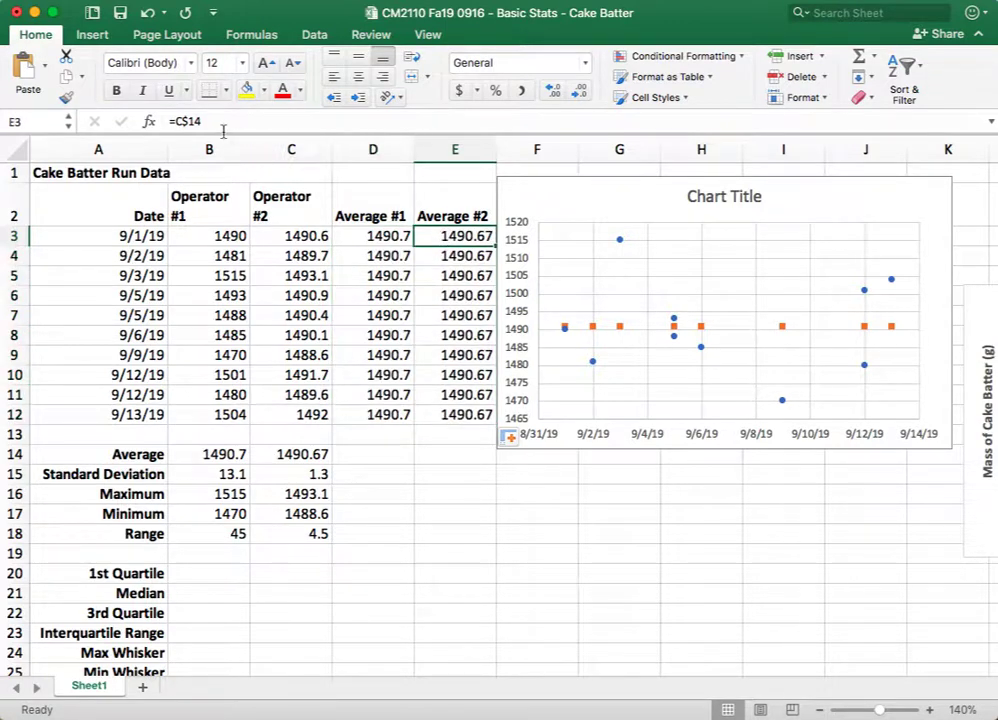
left_click(173, 121)
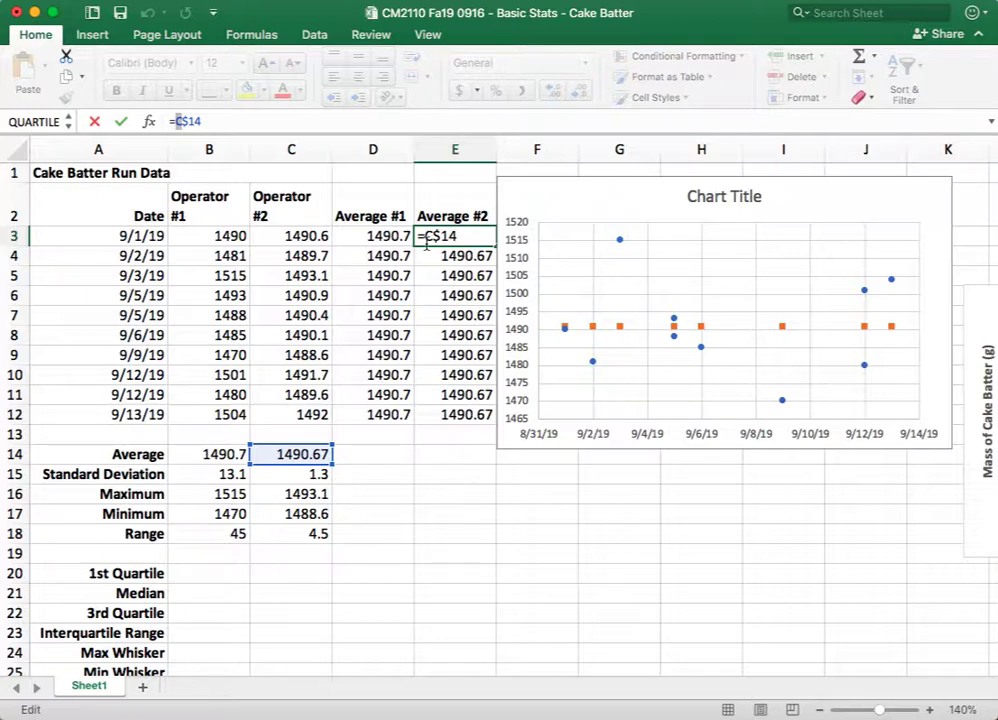
key("Return")
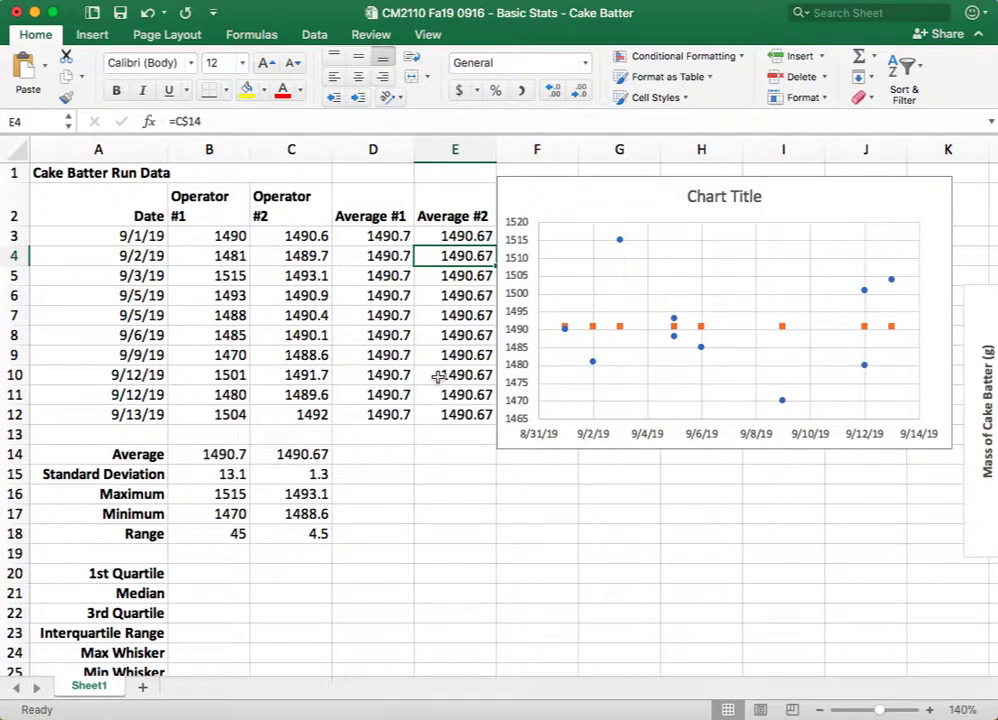
Format the Average #1 series in the scatter chart with a solid red line.
left_click(620, 330)
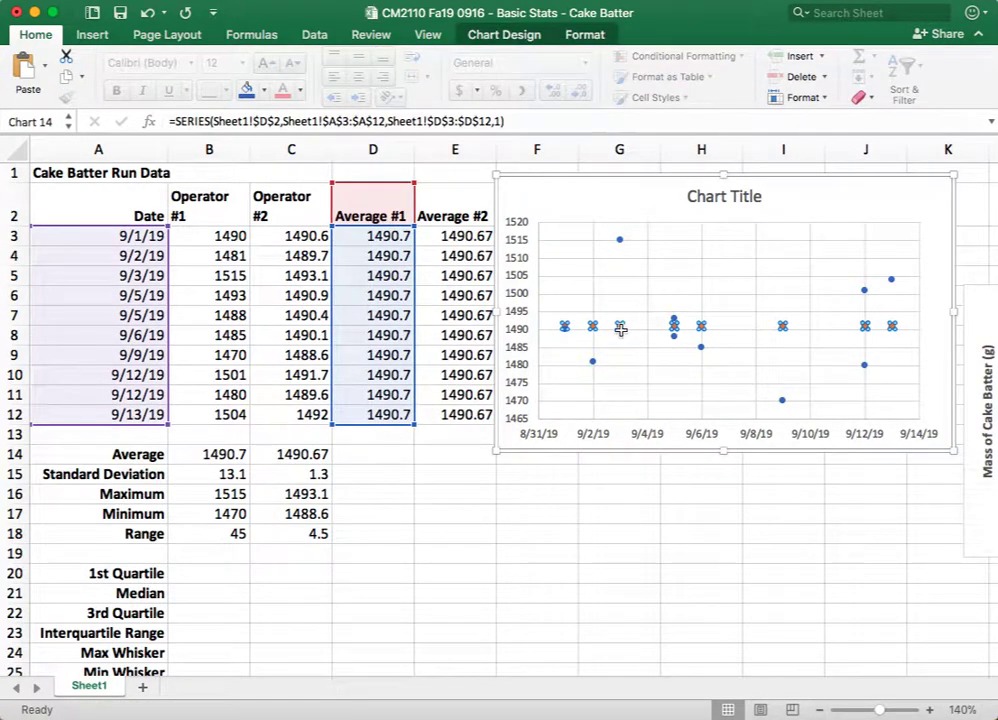
right_click(620, 330)
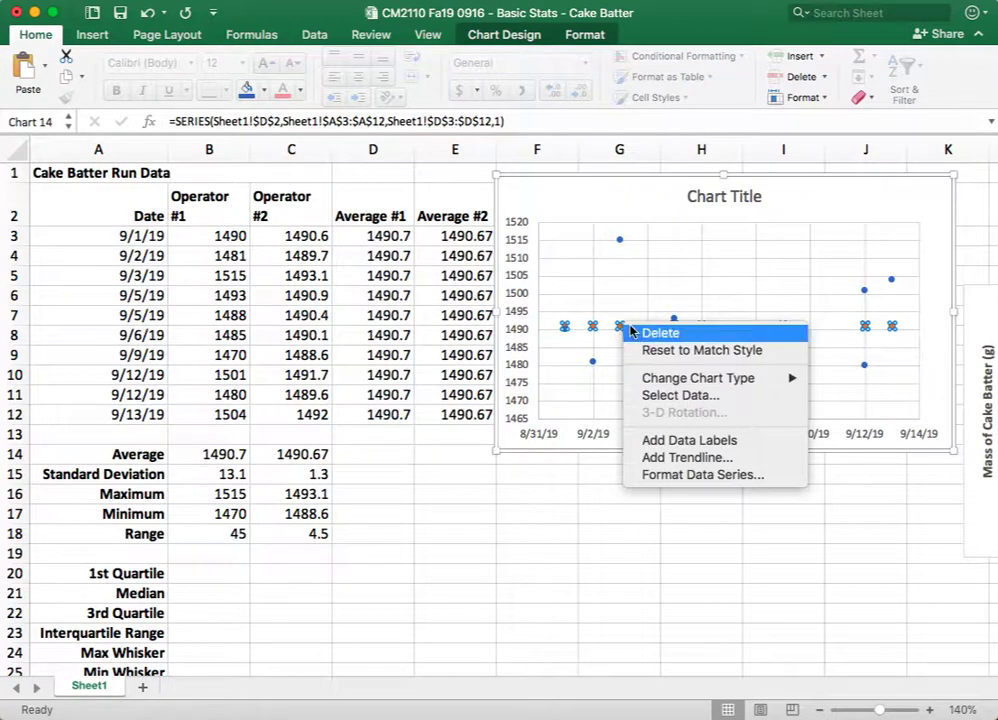
left_click(656, 477)
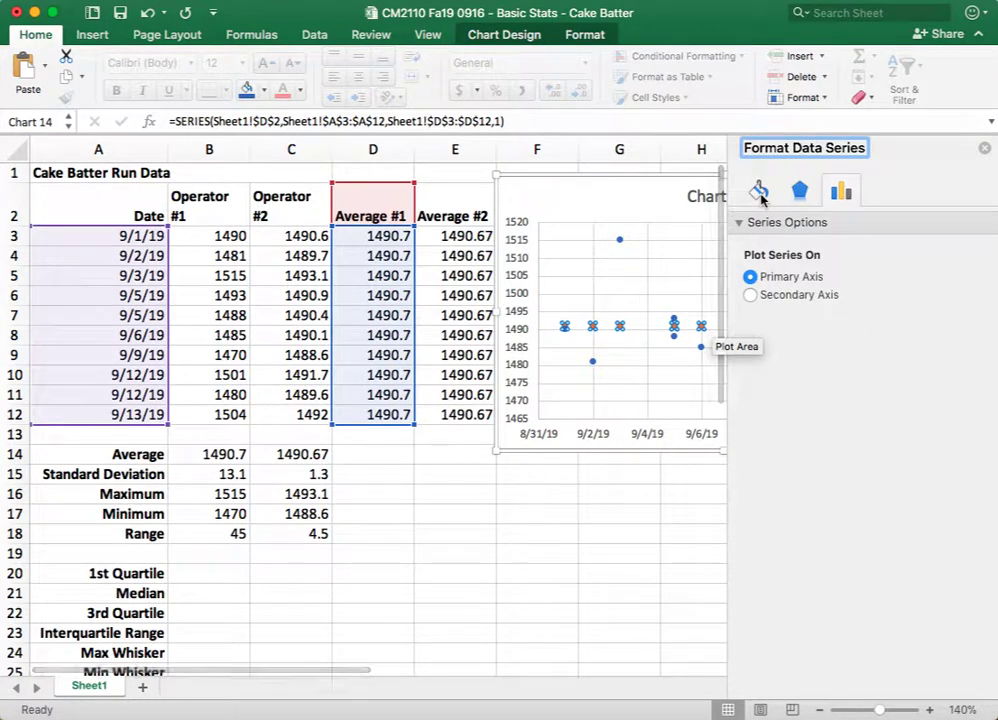
left_click(759, 193)
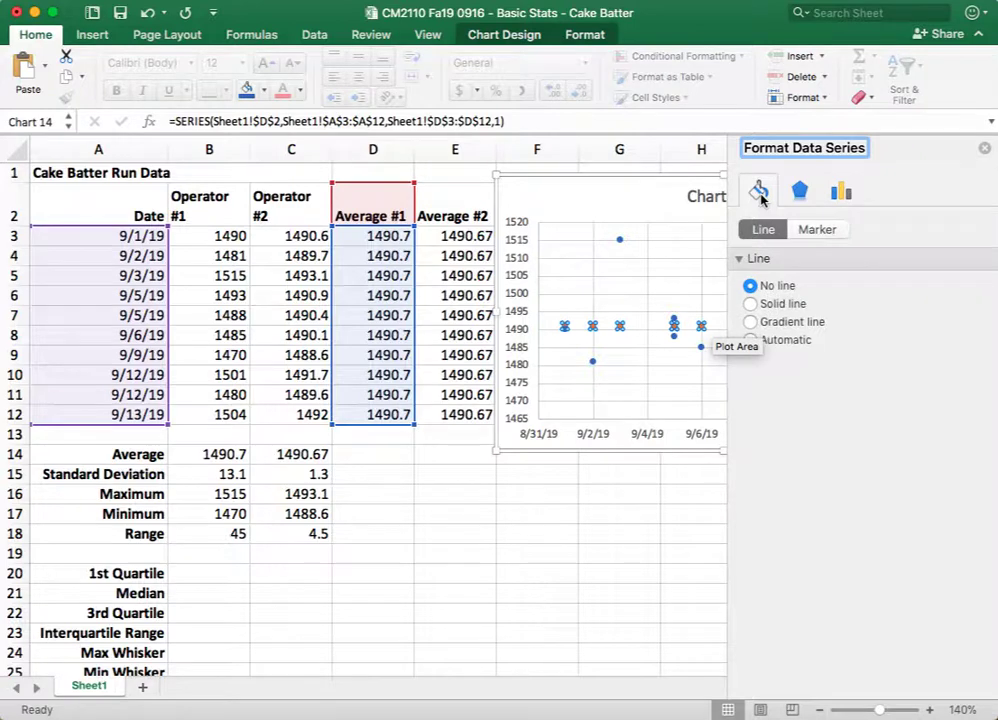
left_click(751, 304)
left_click(976, 371)
left_click(978, 542)
Set the Average #1 series markers to None and finish formatting the series.
left_click(815, 230)
left_click(800, 259)
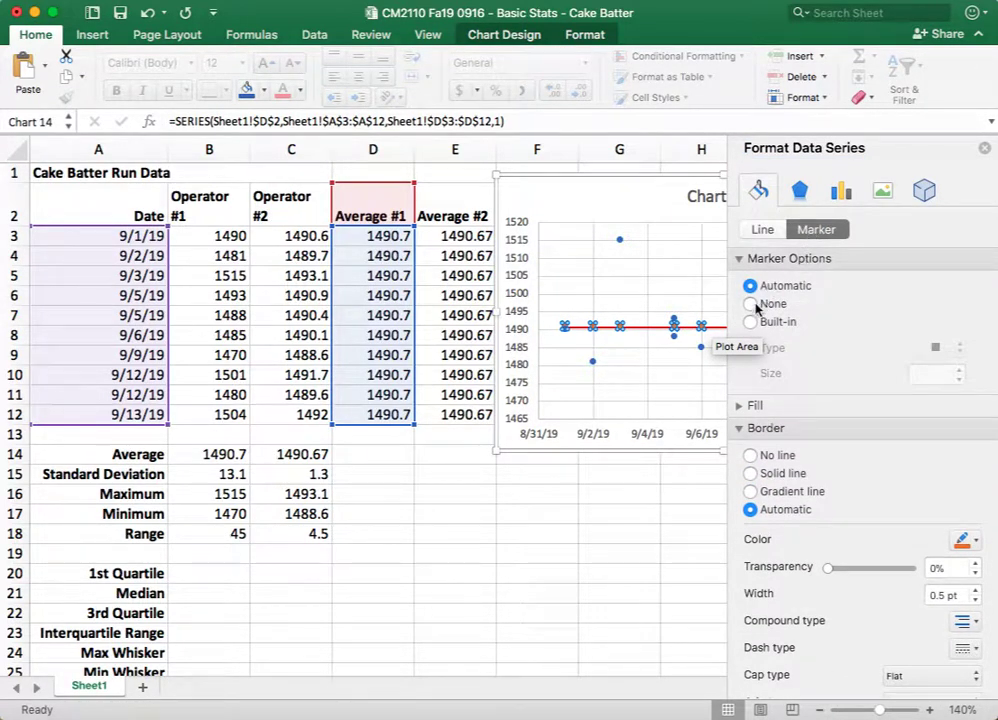
left_click(751, 303)
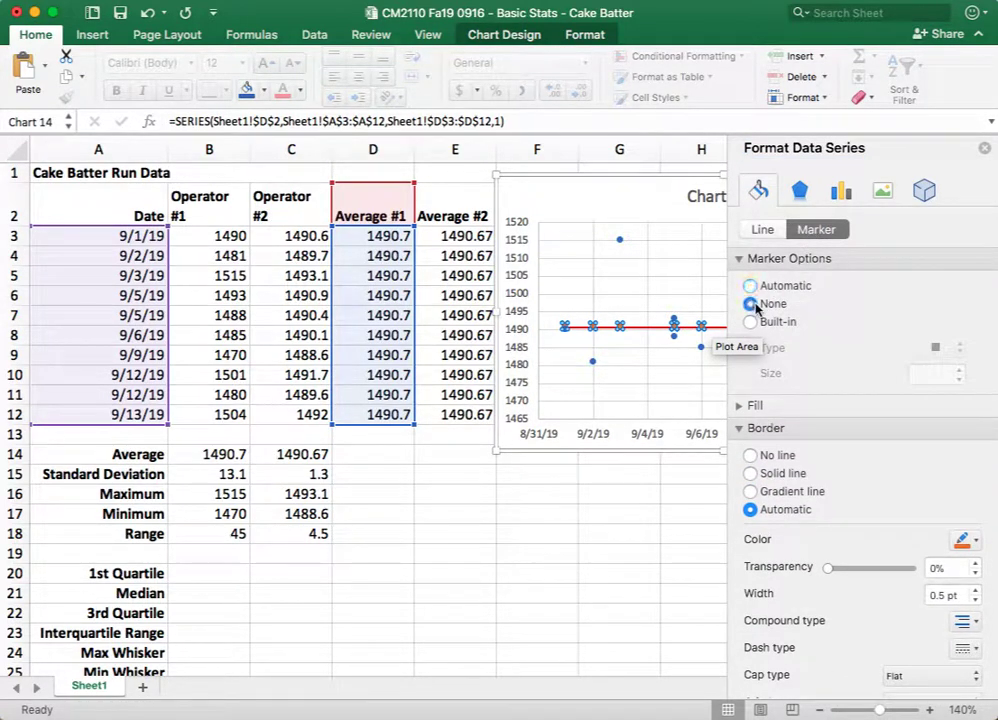
left_click(984, 147)
left_click(727, 563)
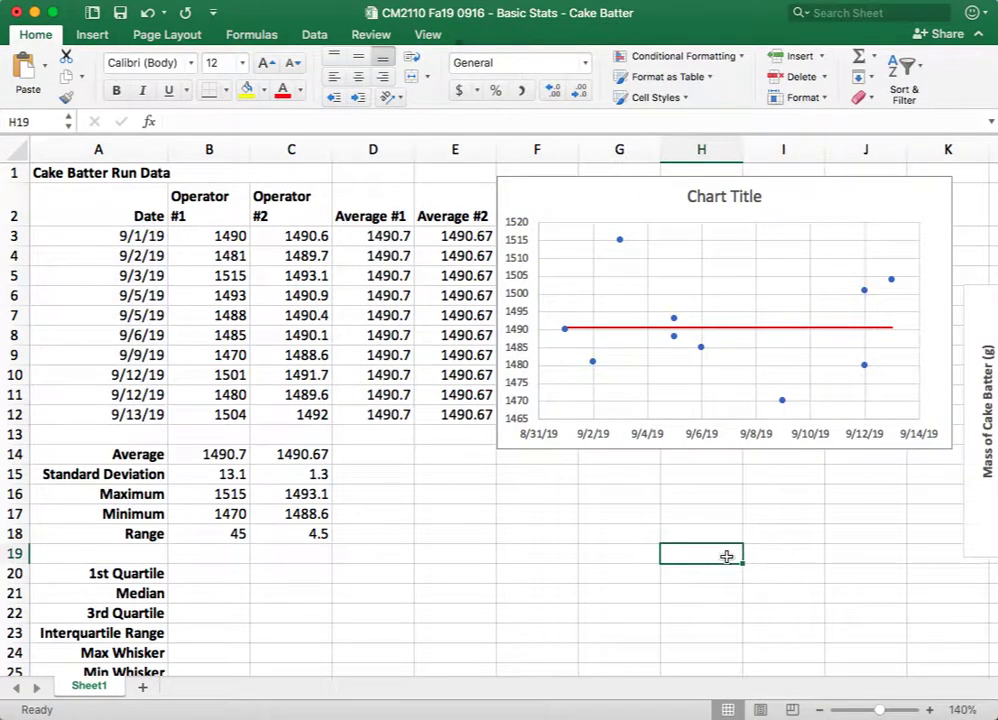
Replace the scatter chart's title with "Operator #1".
left_click(733, 196)
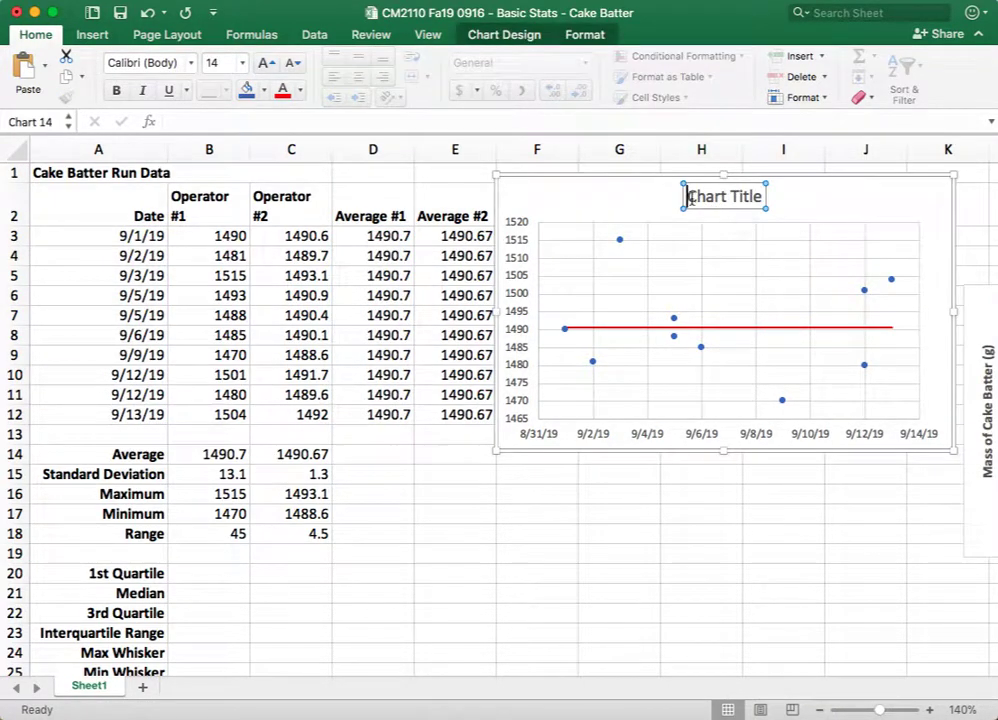
type("Operator #1")
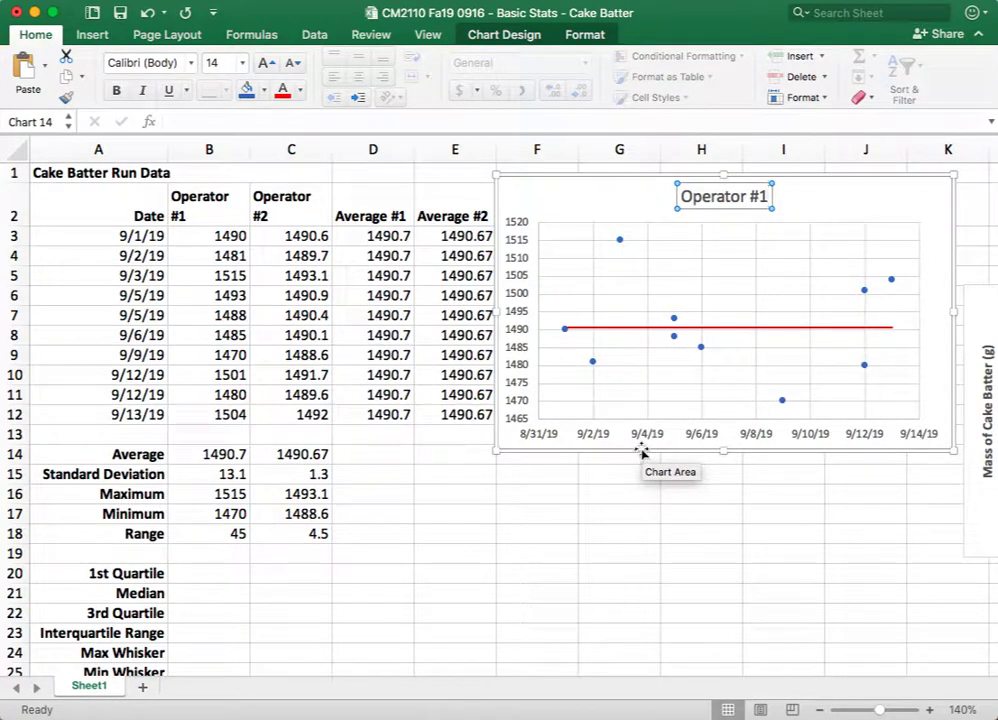
left_click(645, 329)
Add primary horizontal and primary vertical axis titles to the Operator #1 chart, keeping their placeholder text.
left_click(620, 241)
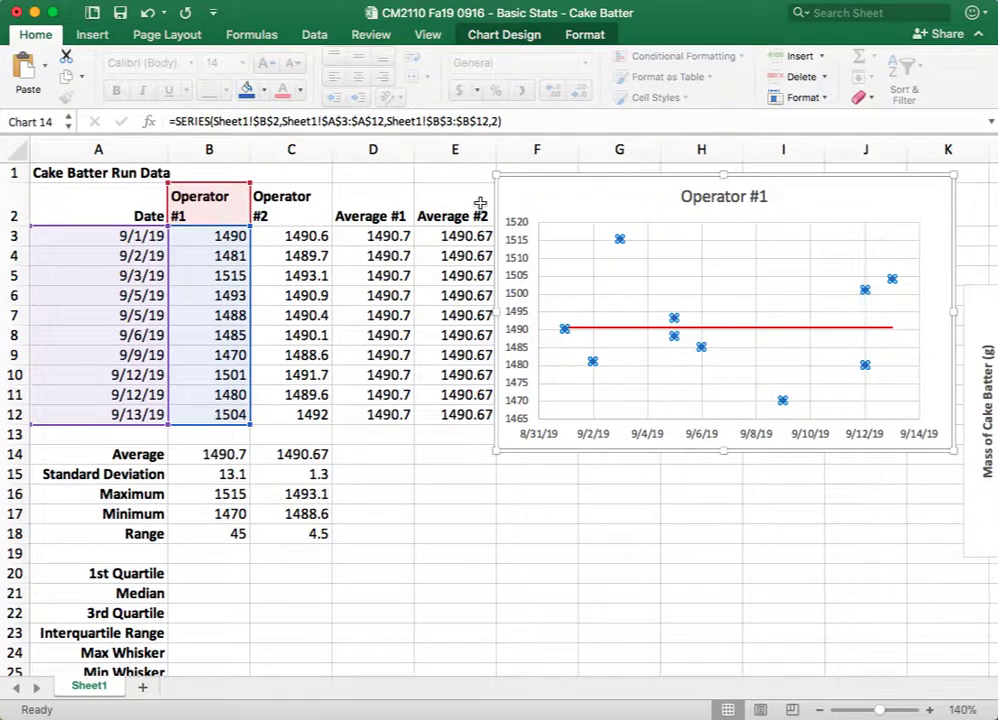
left_click(519, 41)
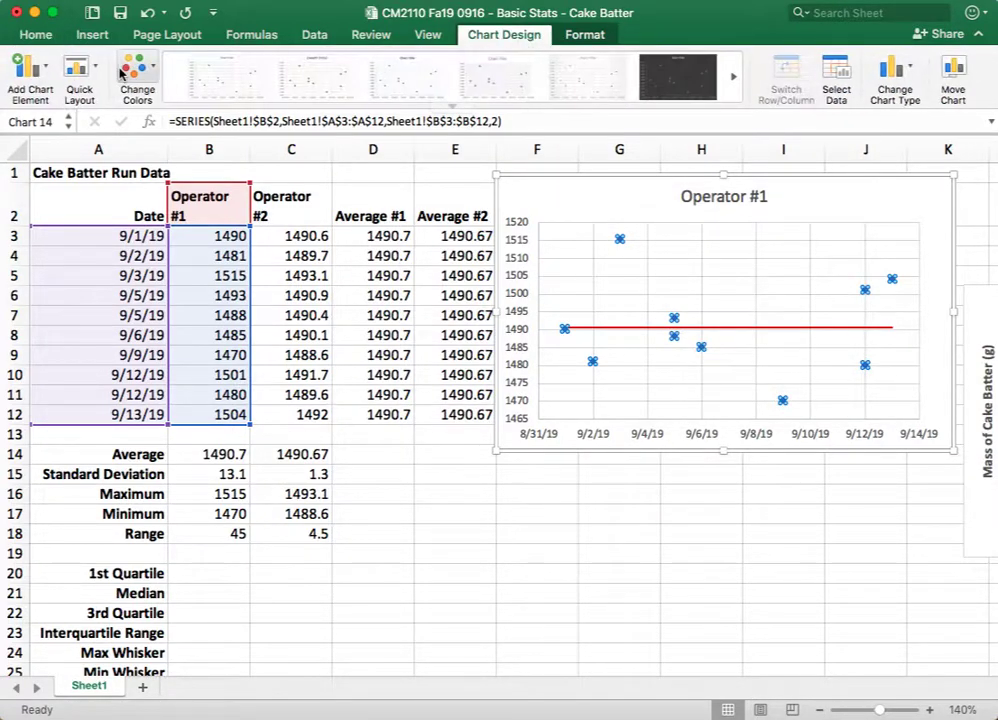
left_click(30, 72)
mouse_move(90, 120)
left_click(212, 131)
left_click(28, 66)
mouse_move(72, 120)
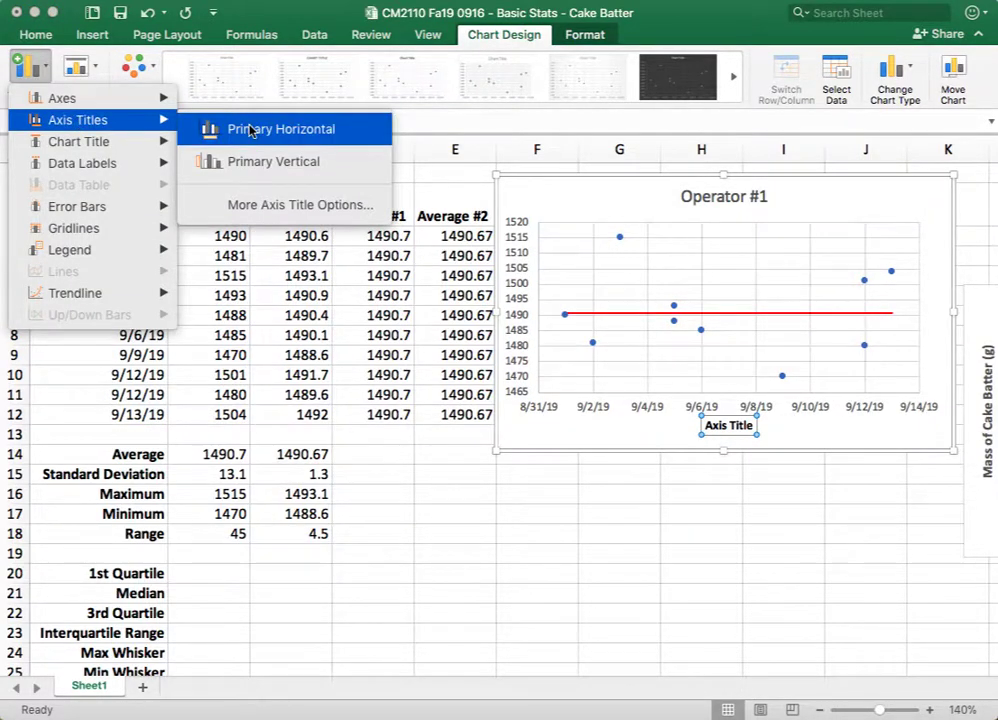
left_click(250, 130)
left_click(31, 73)
mouse_move(85, 120)
left_click(212, 130)
left_click(28, 70)
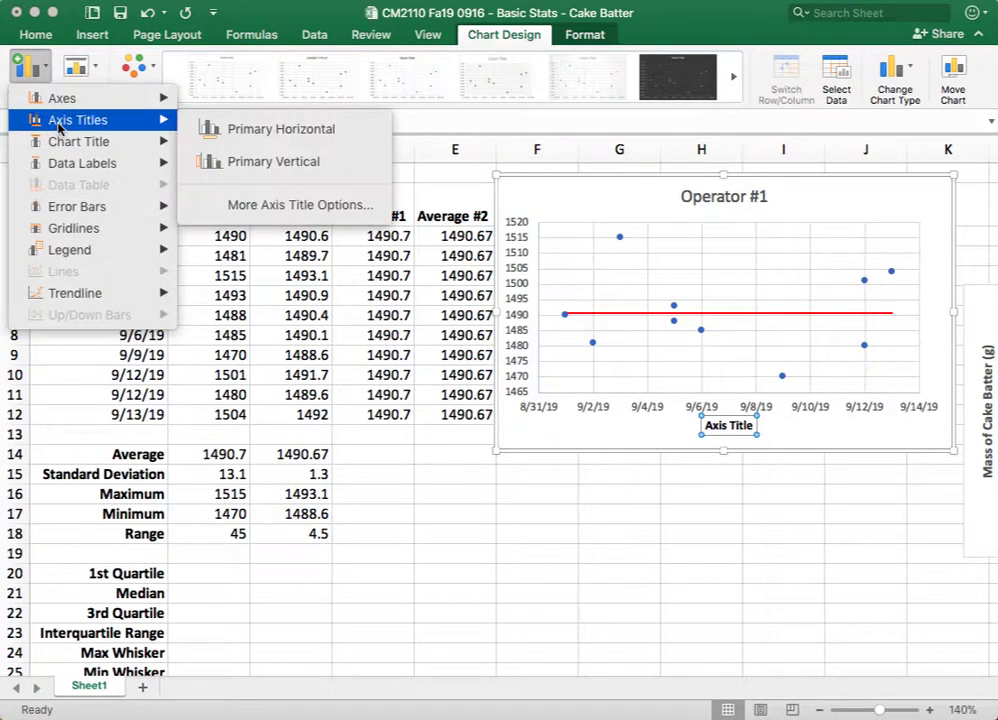
left_click(230, 163)
Add a legend below the plot in the Operator #1 chart.
left_click(43, 72)
mouse_move(101, 252)
left_click(238, 391)
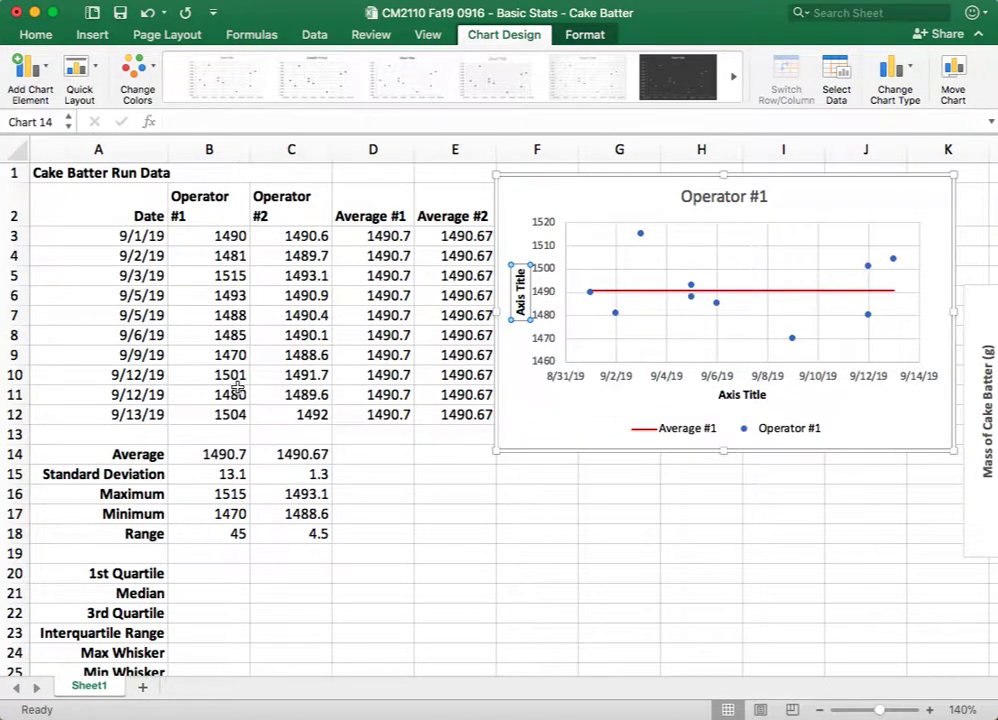
left_click(591, 522)
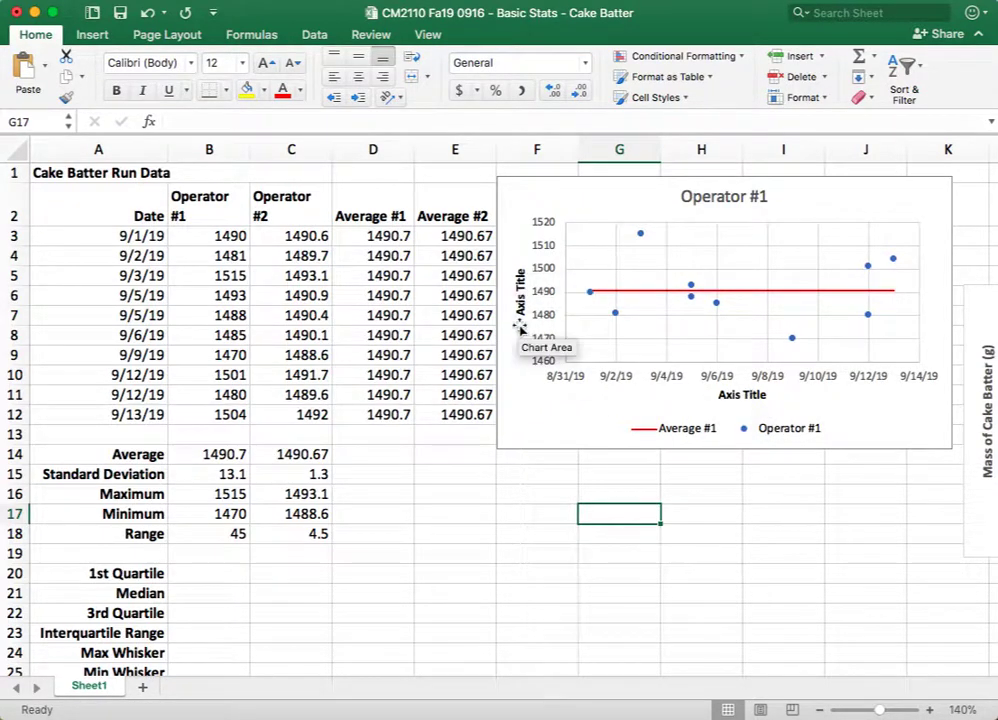
Place a copy of the Operator #1 chart directly beneath the original and title the copy "Operator #2".
left_click(838, 186)
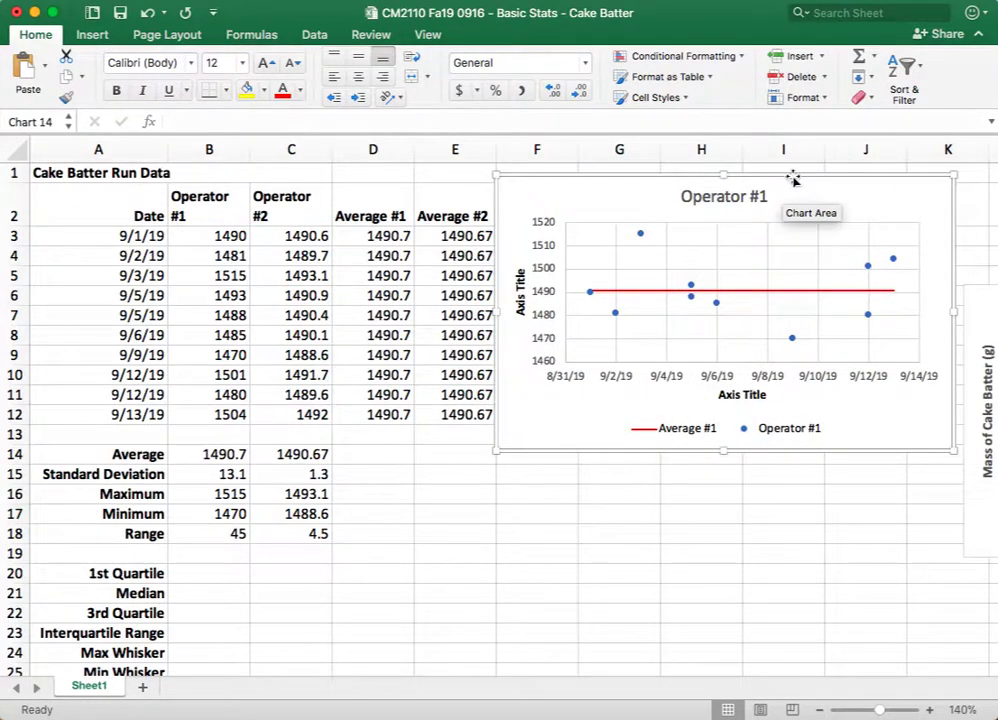
left_click_drag(792, 177, 798, 457)
left_click(762, 477)
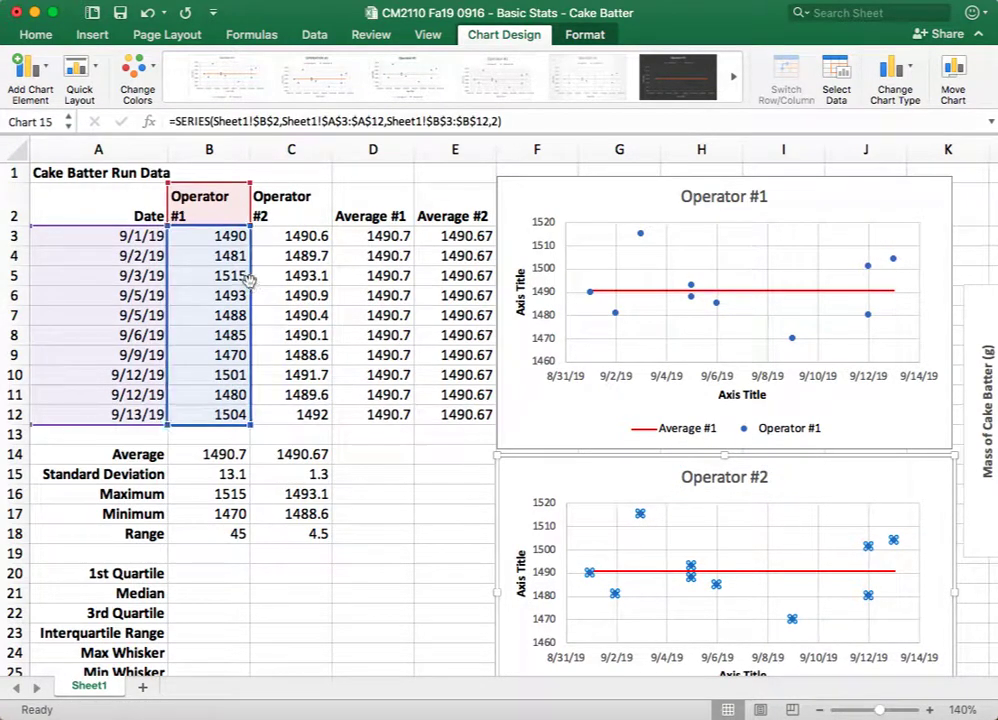
Repoint the copied chart's data series to C3:C12 named from C2, and its average series to E3:E12 named from E2.
left_click_drag(251, 288, 295, 288)
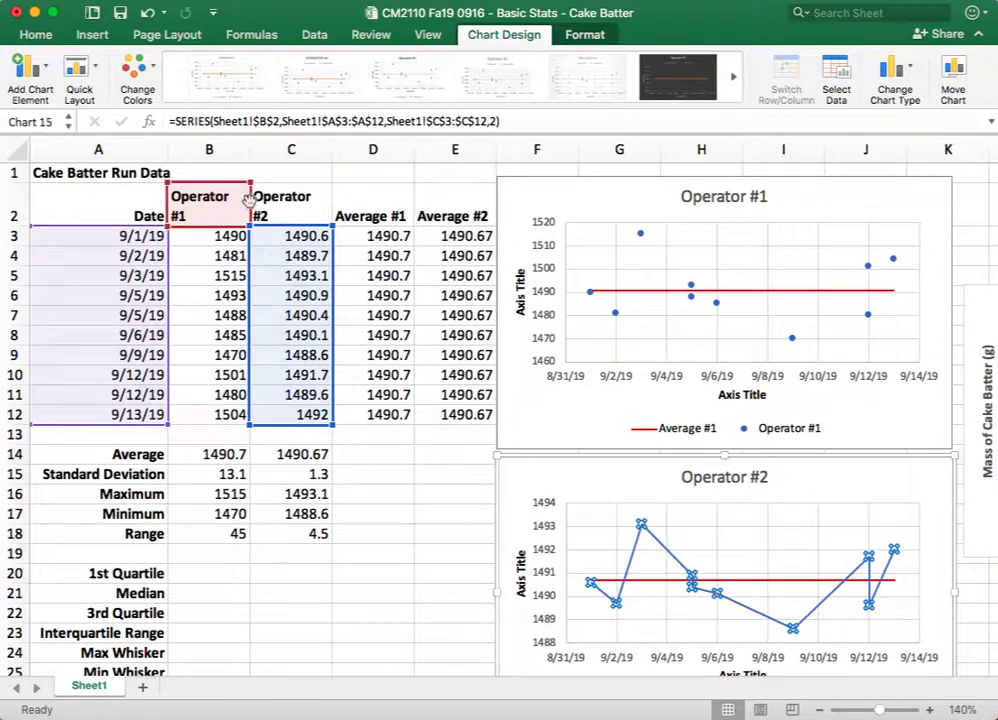
left_click_drag(261, 198, 278, 207)
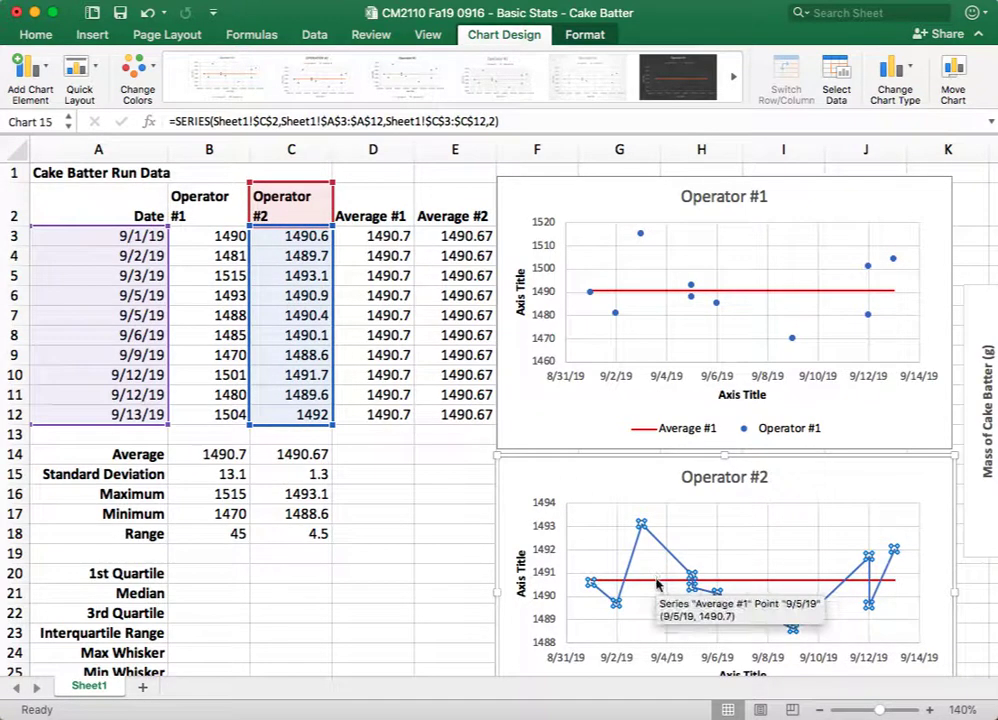
left_click_drag(332, 330, 439, 314)
left_click_drag(421, 210, 452, 212)
Remove the connecting line from the Operator #2 data series in the Operator #2 chart.
left_click(703, 548)
left_click(683, 571)
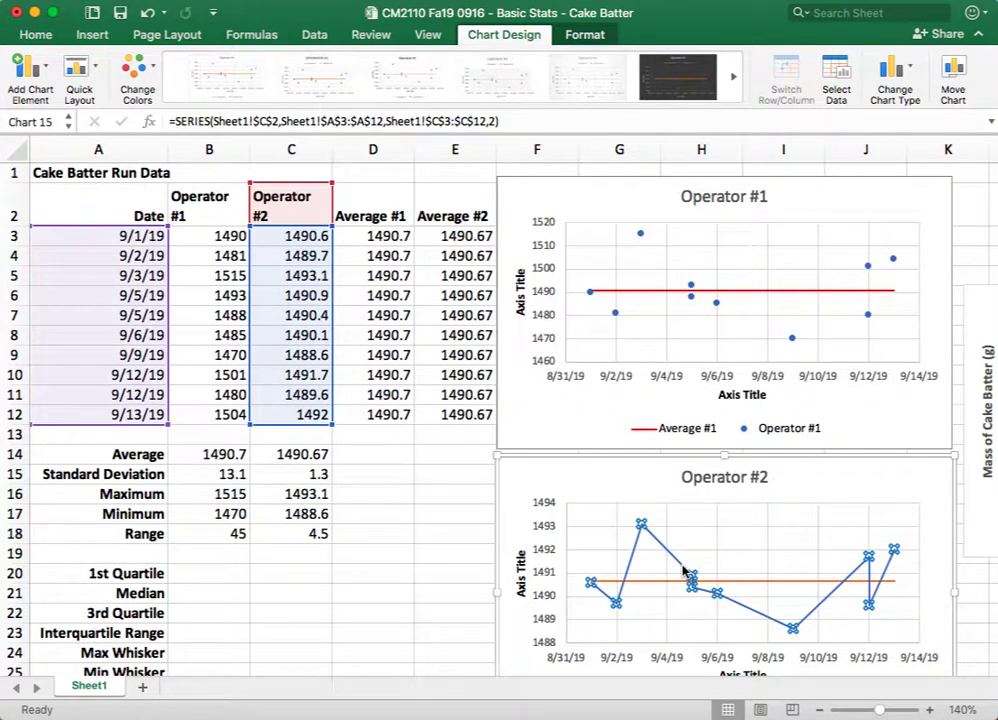
right_click(683, 571)
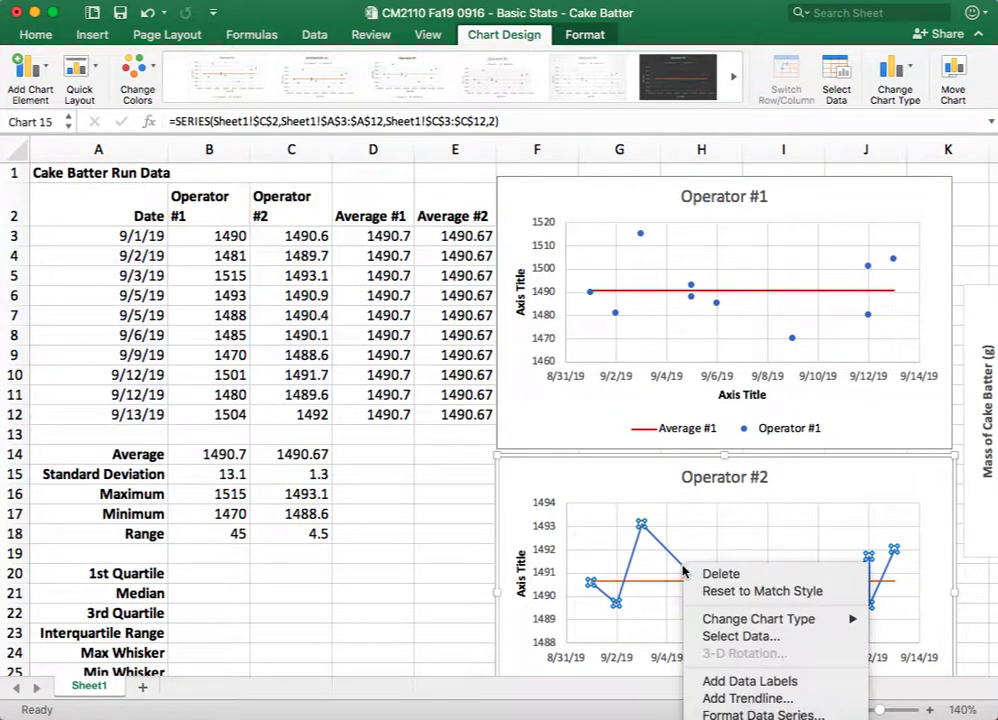
left_click(760, 713)
left_click(758, 190)
left_click(752, 287)
Give the Operator #2 series built-in round markers and finish formatting the series.
left_click(813, 230)
left_click(757, 262)
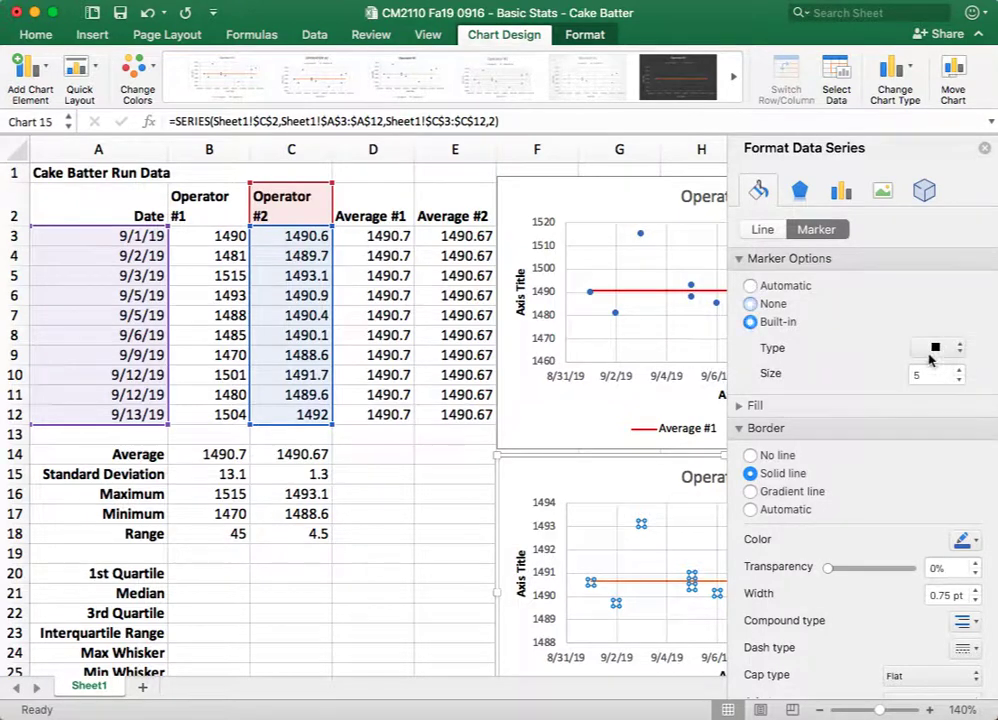
left_click(948, 349)
left_click(936, 459)
left_click(985, 149)
left_click(396, 597)
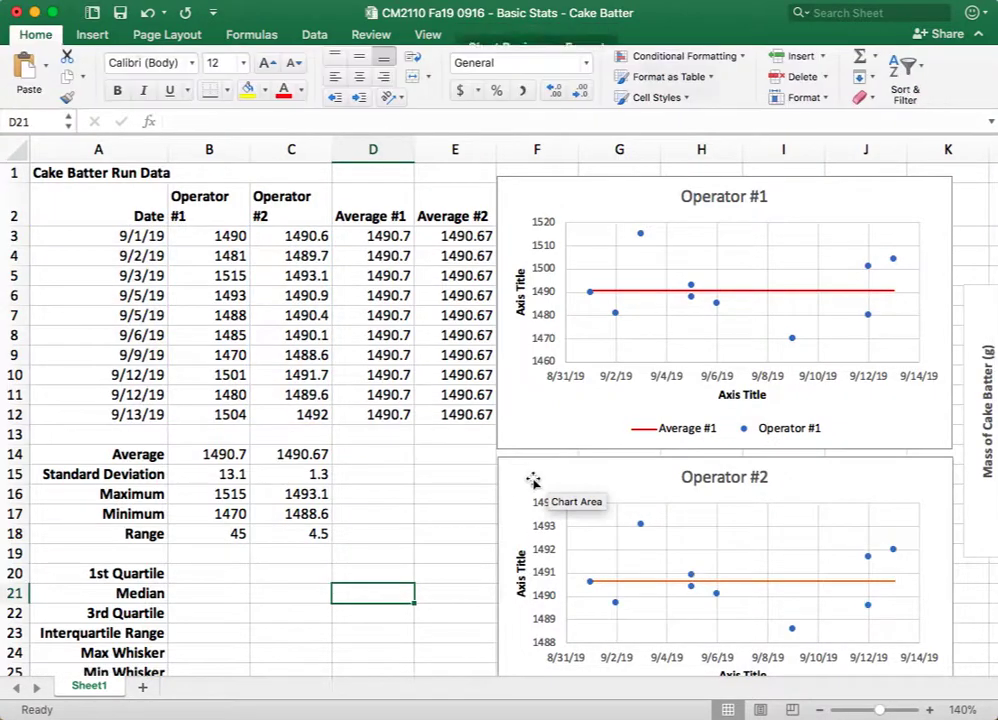
Move the Operator #2 chart to the right of the Operator #1 chart, with their upper edges level.
left_click_drag(526, 475, 951, 194)
scroll(745, 413, "right", 2)
scroll(745, 413, "right", 2)
Select both operator charts and narrow them together to the same width.
left_click(623, 428)
left_click(615, 484)
scroll(614, 500, "right", 5)
left_click_drag(882, 312, 534, 282)
scroll(433, 420, "left", 2)
scroll(433, 420, "down", 1)
scroll(433, 420, "left", 1)
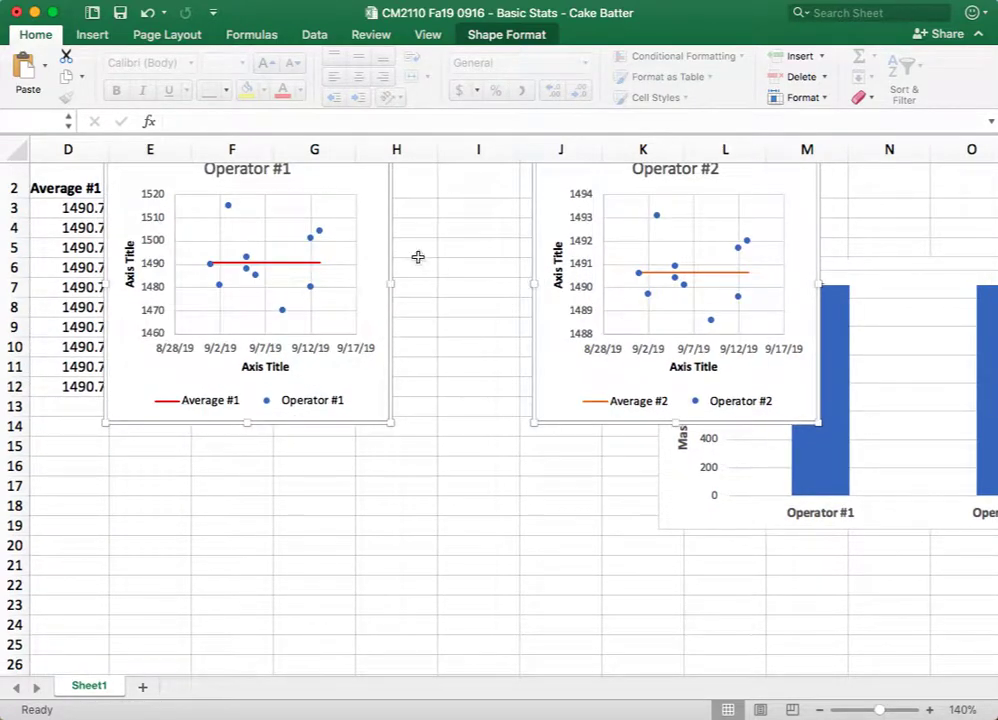
Move the narrowed Operator #1 chart right so it sits directly beside the Operator #2 chart.
left_click(400, 266)
left_click_drag(382, 266, 524, 265)
scroll(546, 517, "up", 1)
scroll(546, 517, "left", 1)
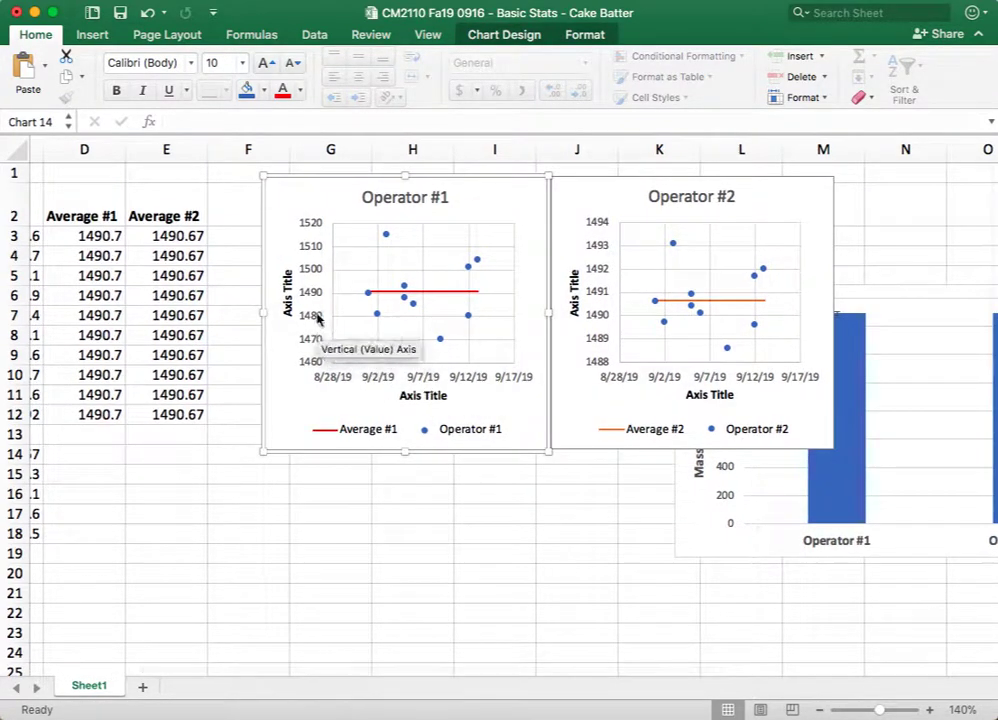
Set the Operator #2 chart's vertical axis bounds to a minimum of 1460 and a maximum of 1520.
left_click(601, 296)
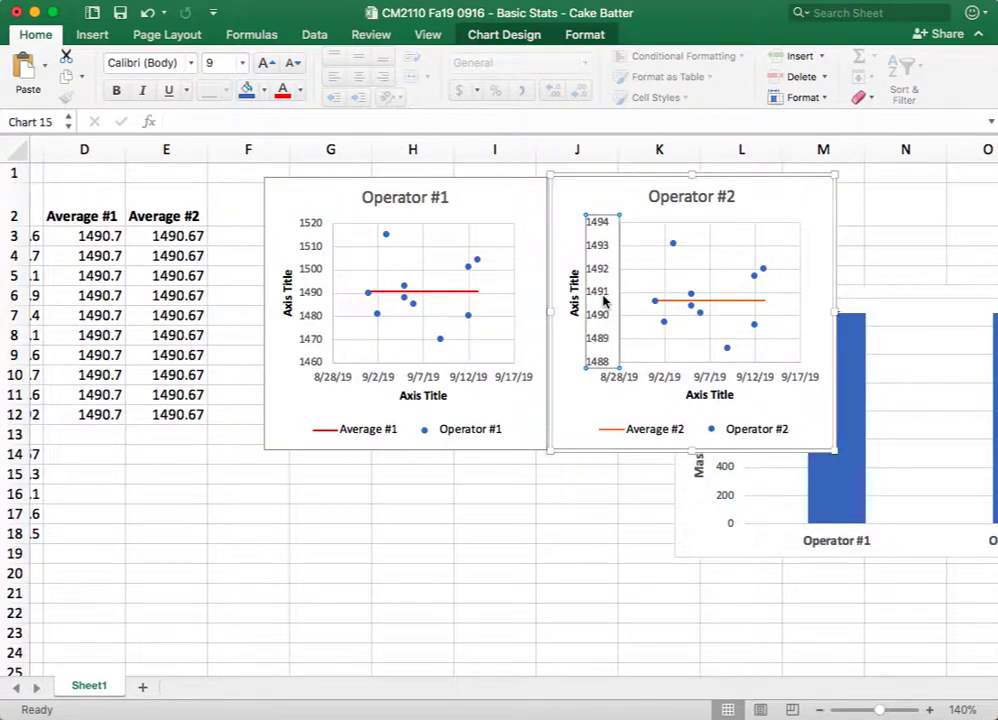
double_click(604, 301)
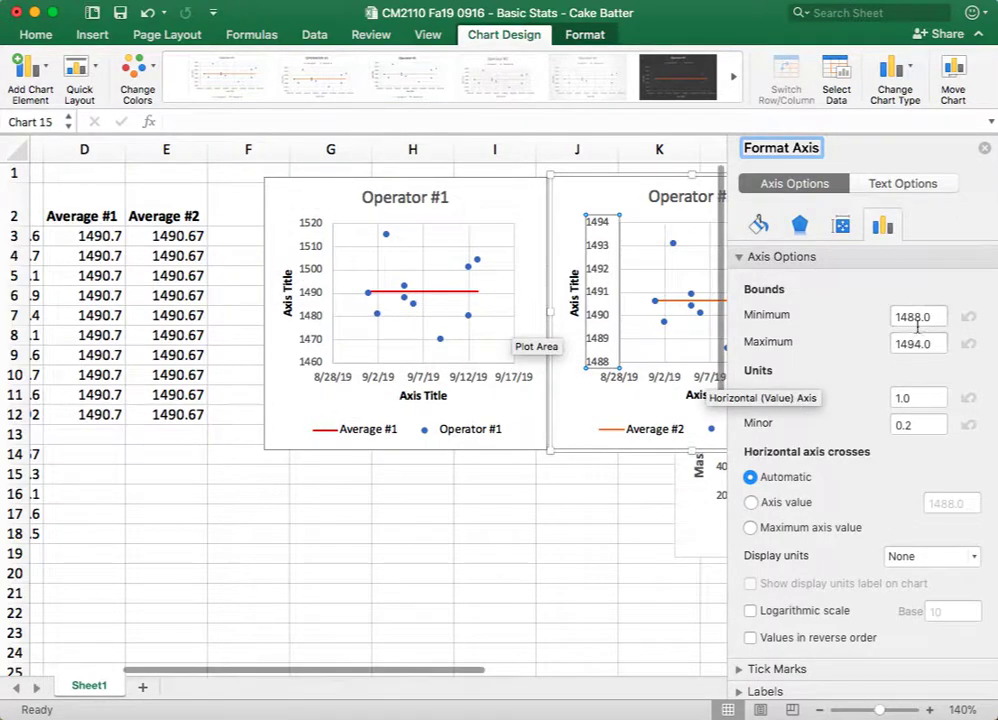
left_click_drag(938, 316, 877, 316)
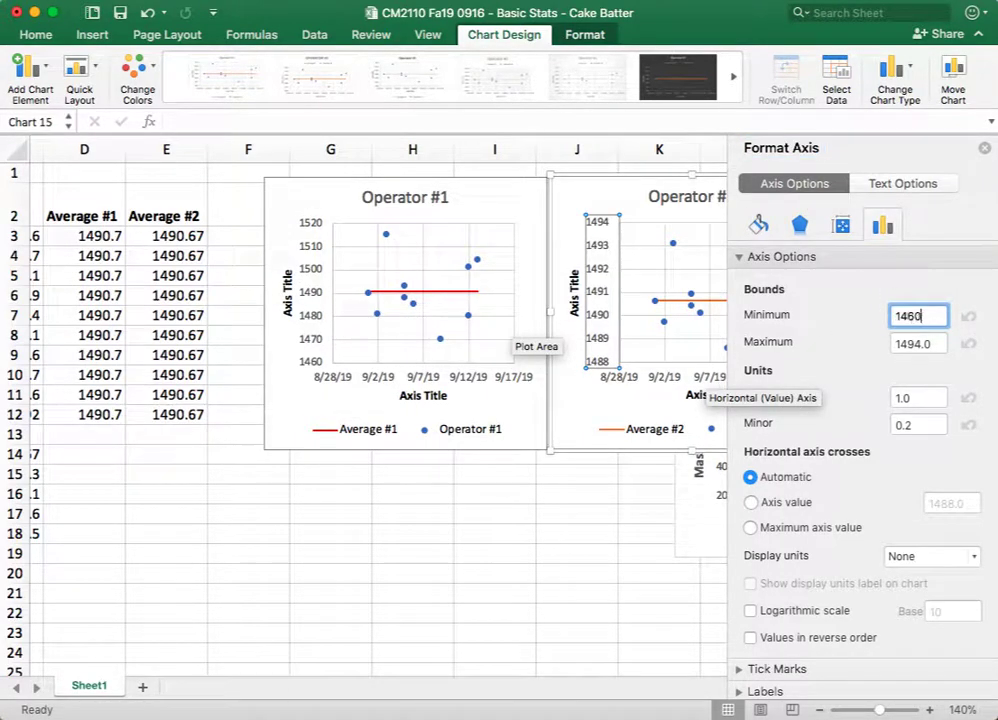
key("Tab")
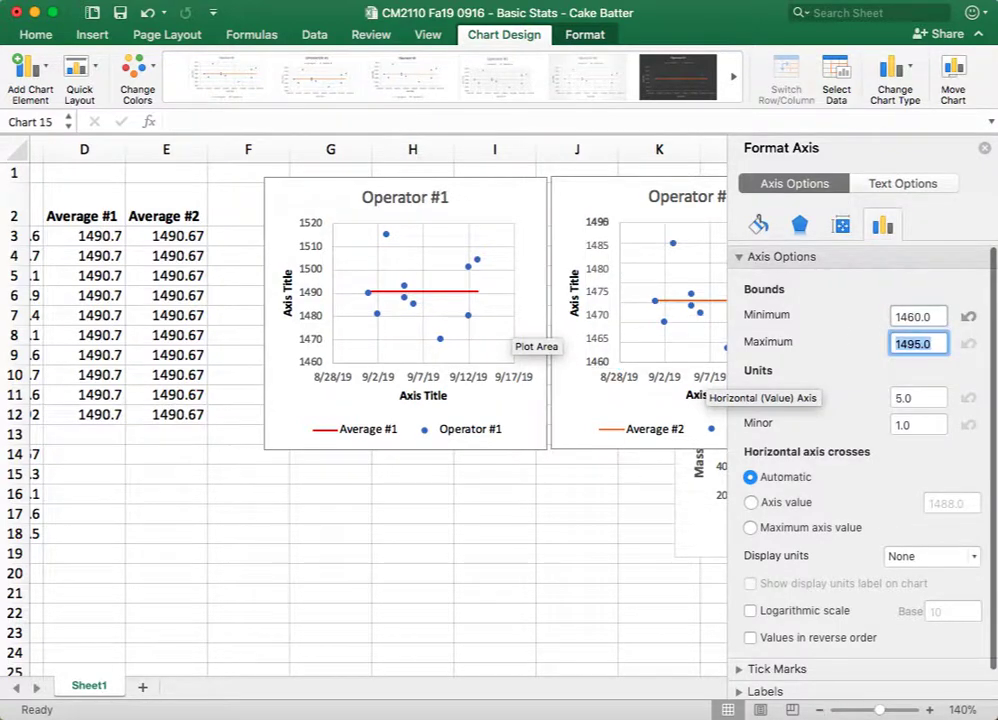
type("15")
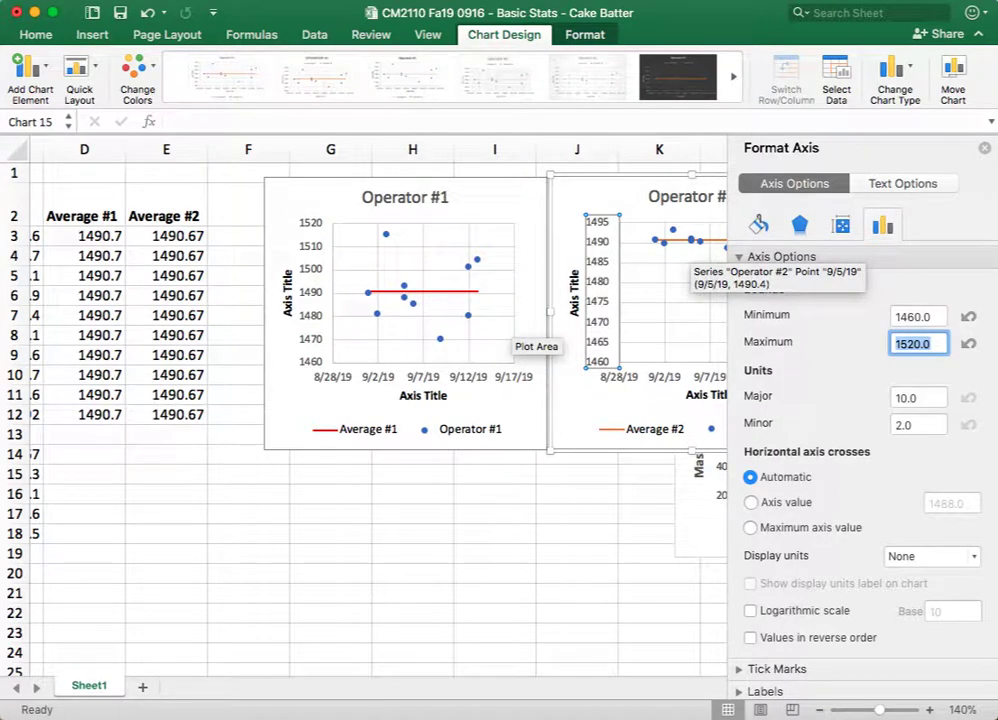
key("Return")
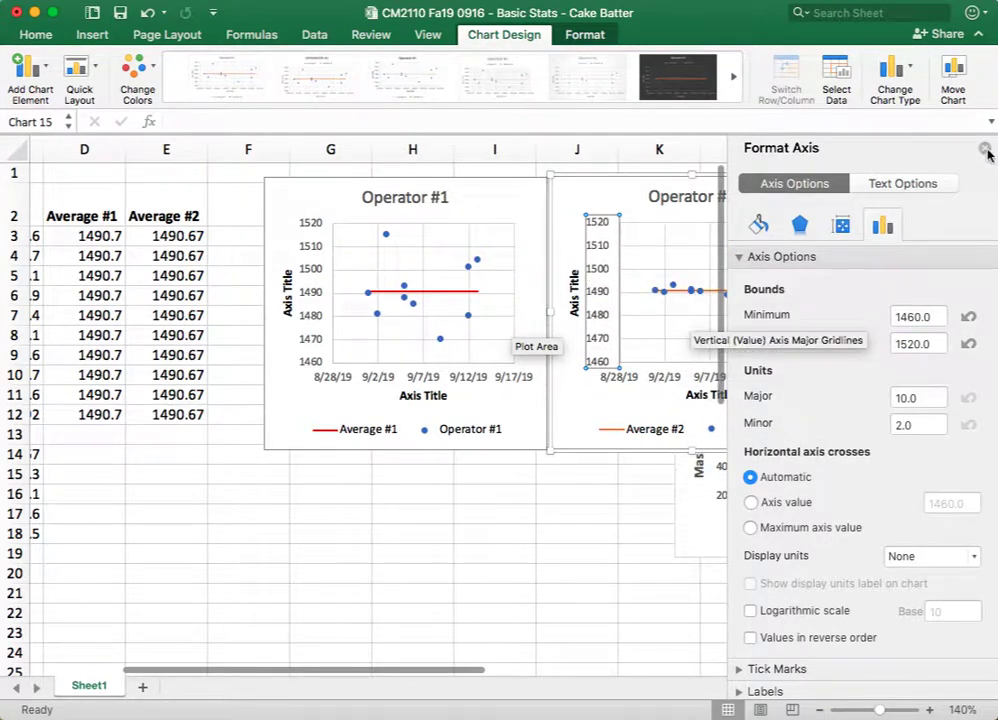
left_click(986, 150)
left_click(520, 577)
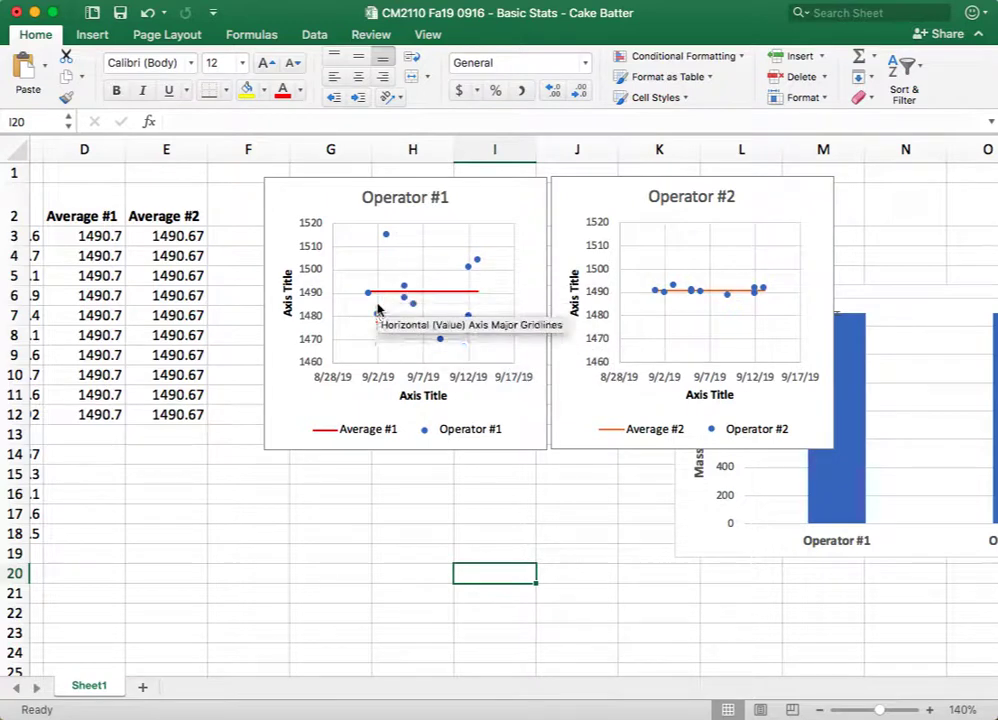
scroll(426, 481, "left", 3)
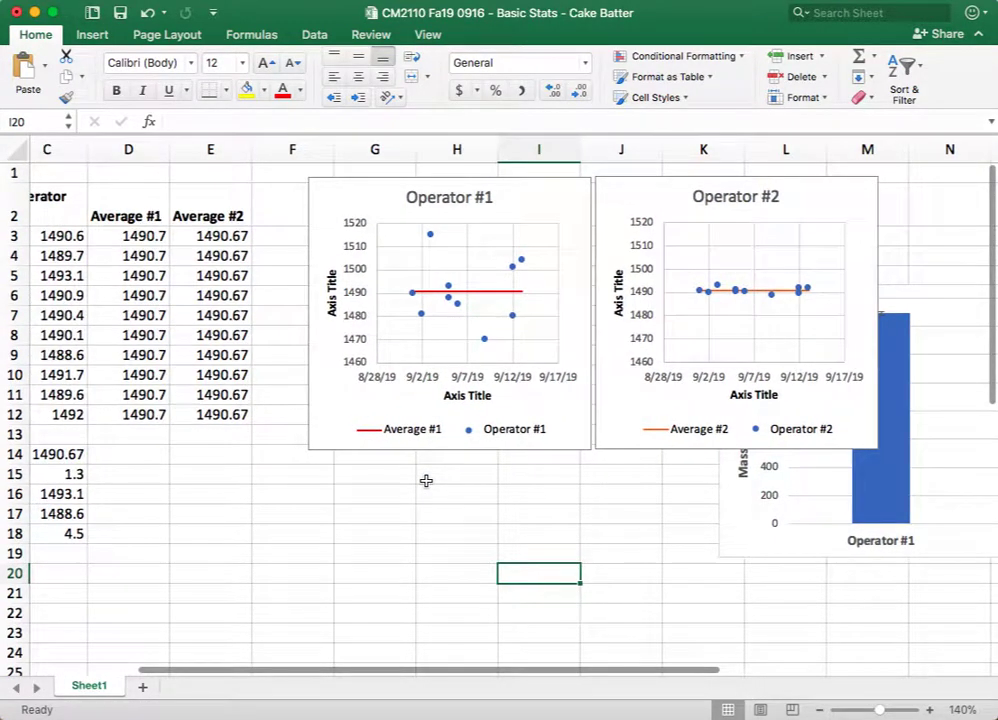
scroll(426, 481, "right", 3)
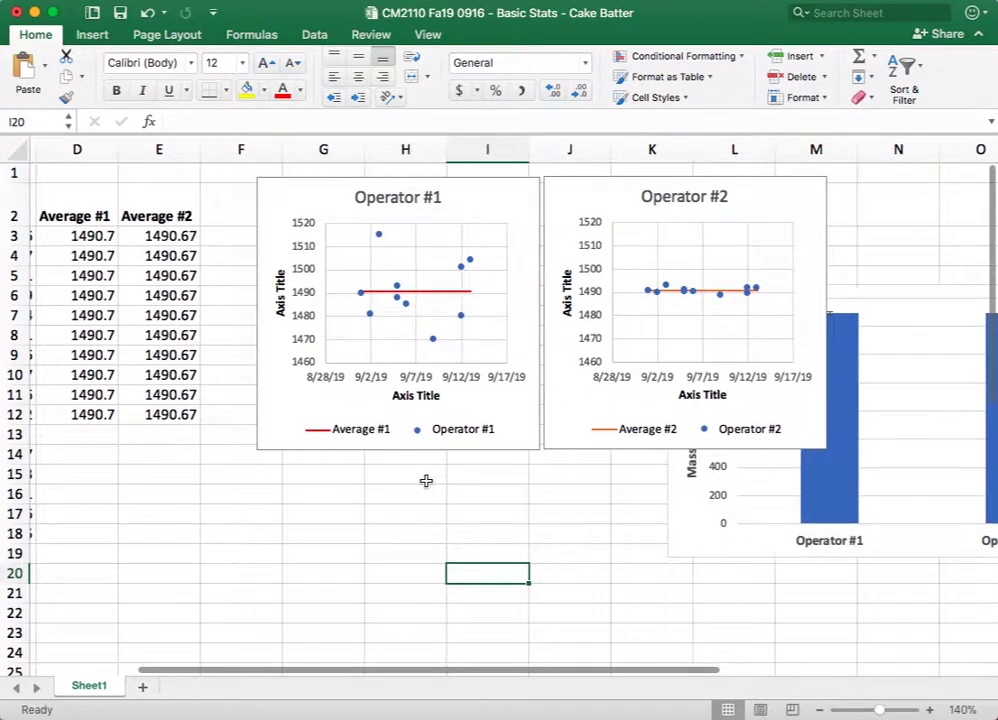
scroll(426, 481, "left", 3)
scroll(426, 481, "left", 1)
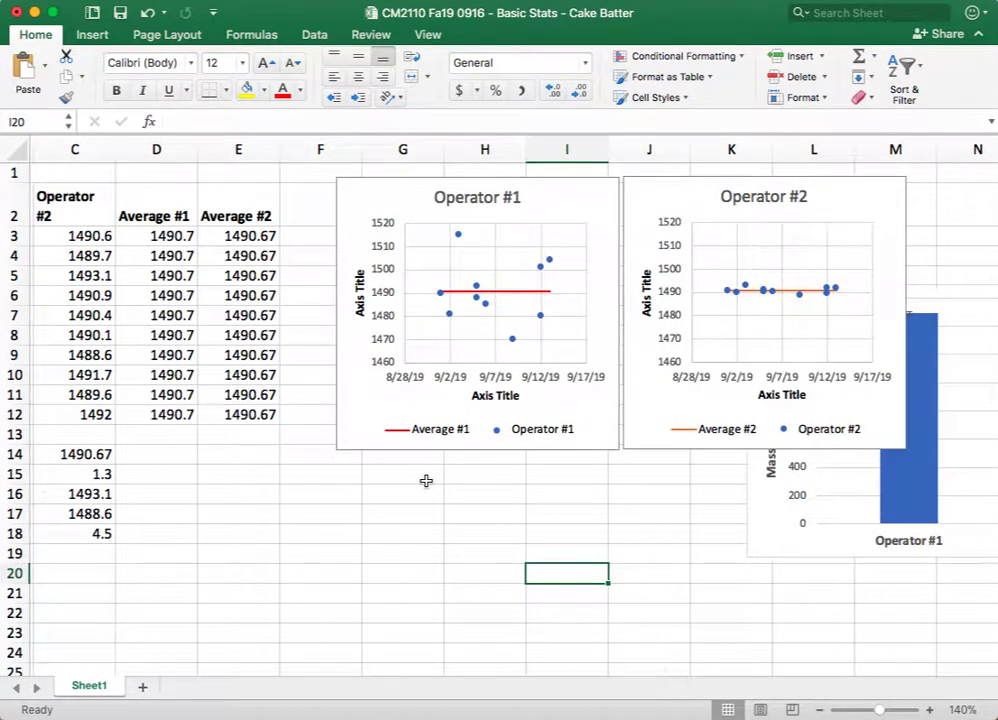
scroll(426, 481, "left", 3)
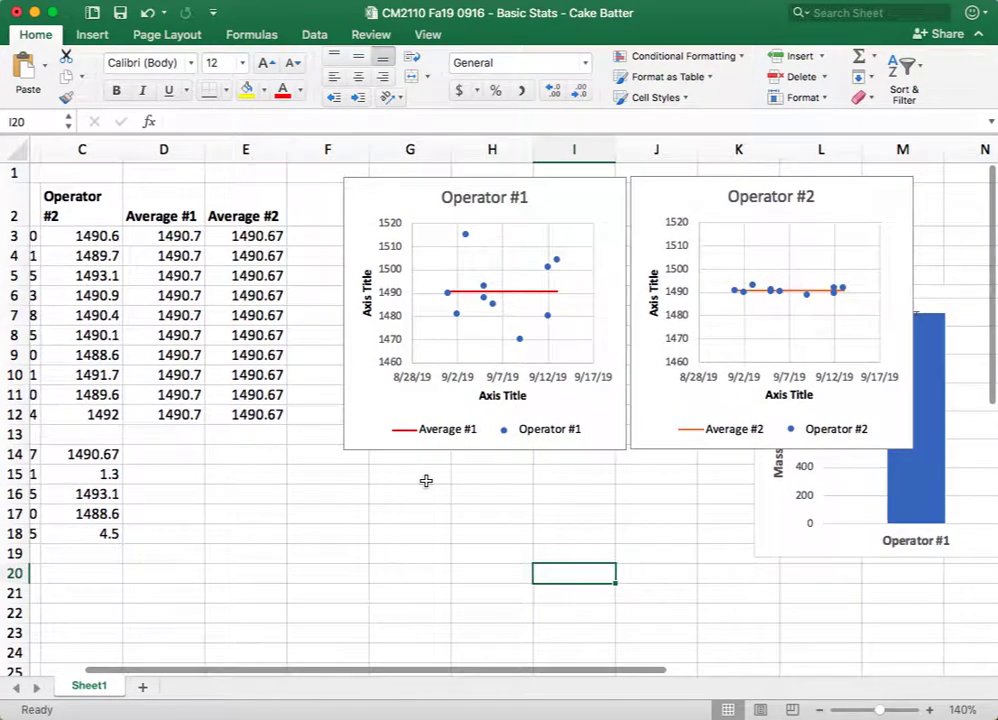